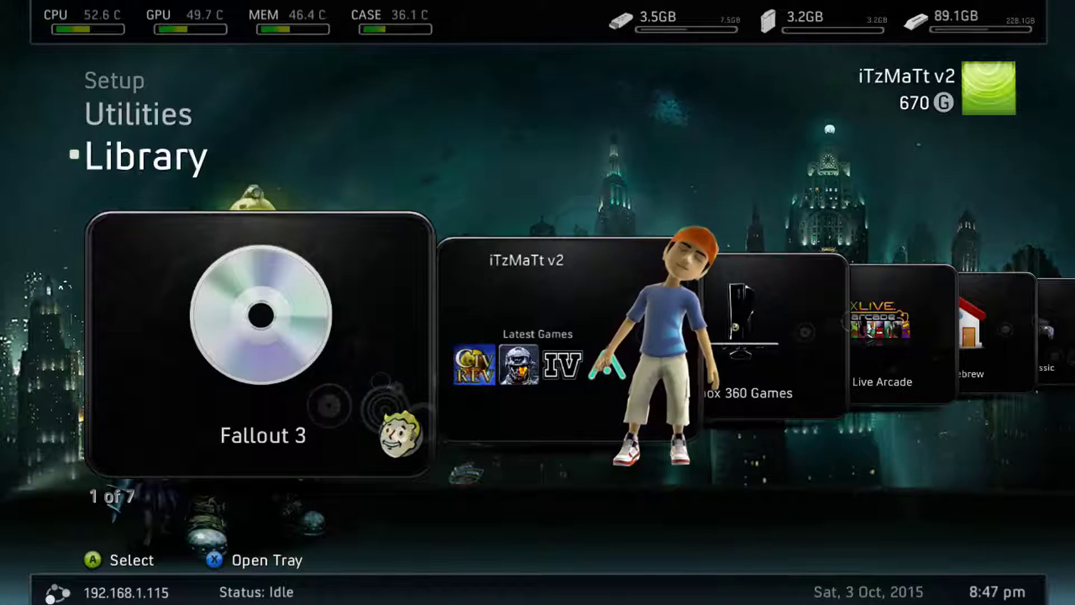
Step: Launch DashLaunch from the DashLaunch 3.14 folder on the Hdd1 drive using the File Manager utility
{"action": "key", "text": "Up"}
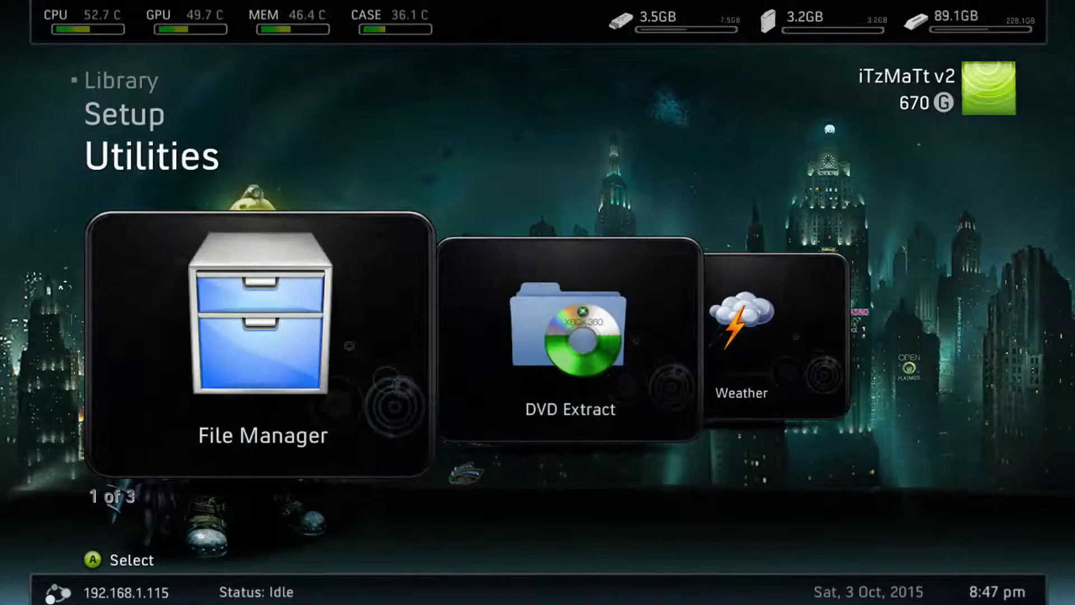
{"action": "key", "text": "Return"}
{"action": "key", "text": "Down"}
{"action": "key", "text": "Down"}
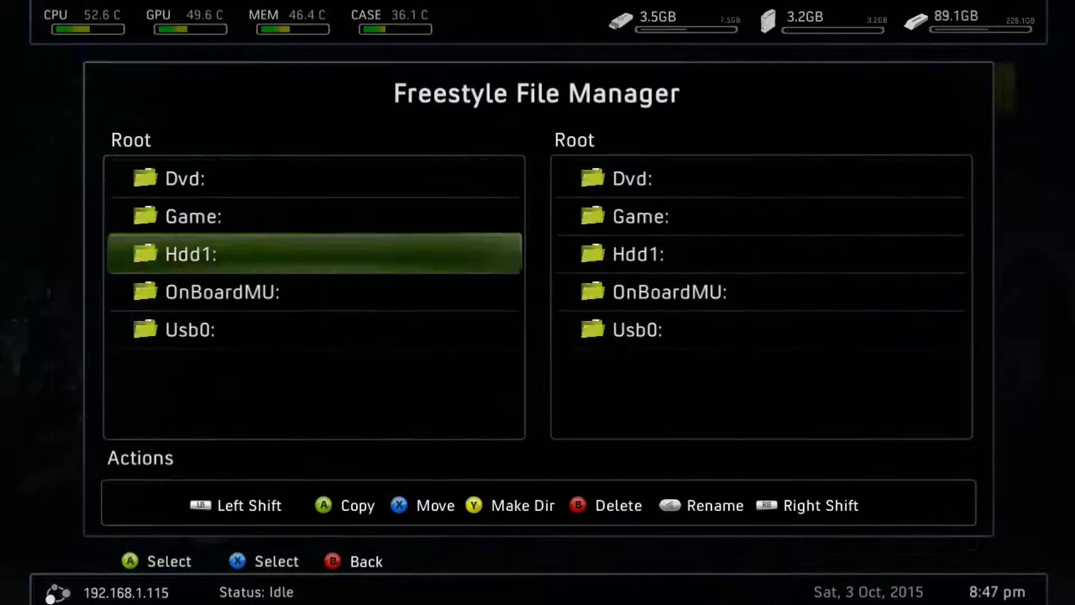
{"action": "key", "text": "Return"}
{"action": "key", "text": "Down"}
{"action": "key", "text": "Down"}
{"action": "key", "text": "Down"}
{"action": "key", "text": "Down"}
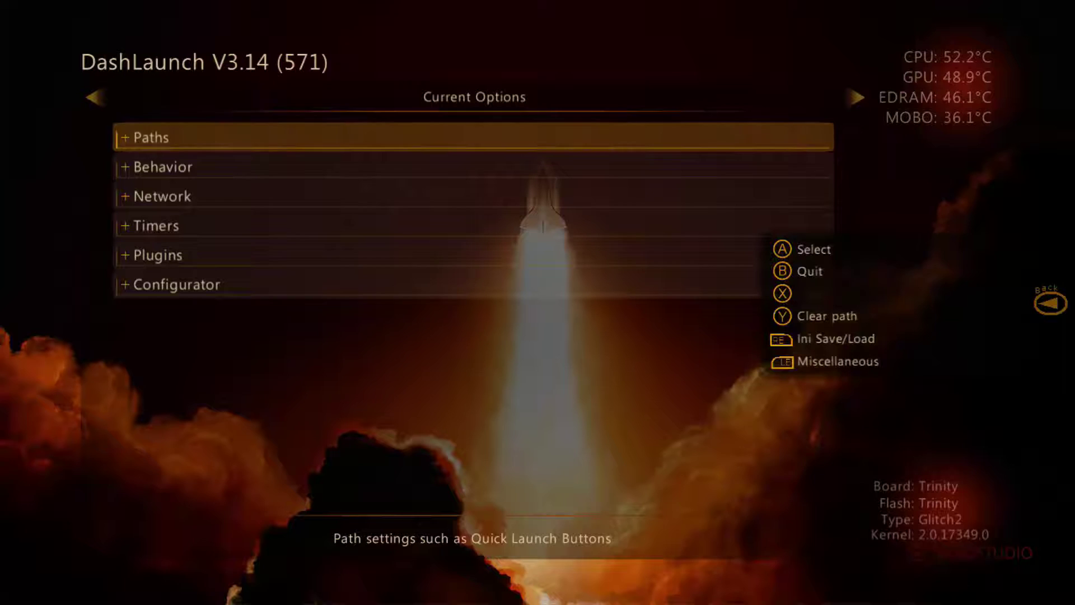
Step: Bring up the launch.ini save and load page and look through its storage devices from Usb0 to Flash
{"action": "key", "text": "Right"}
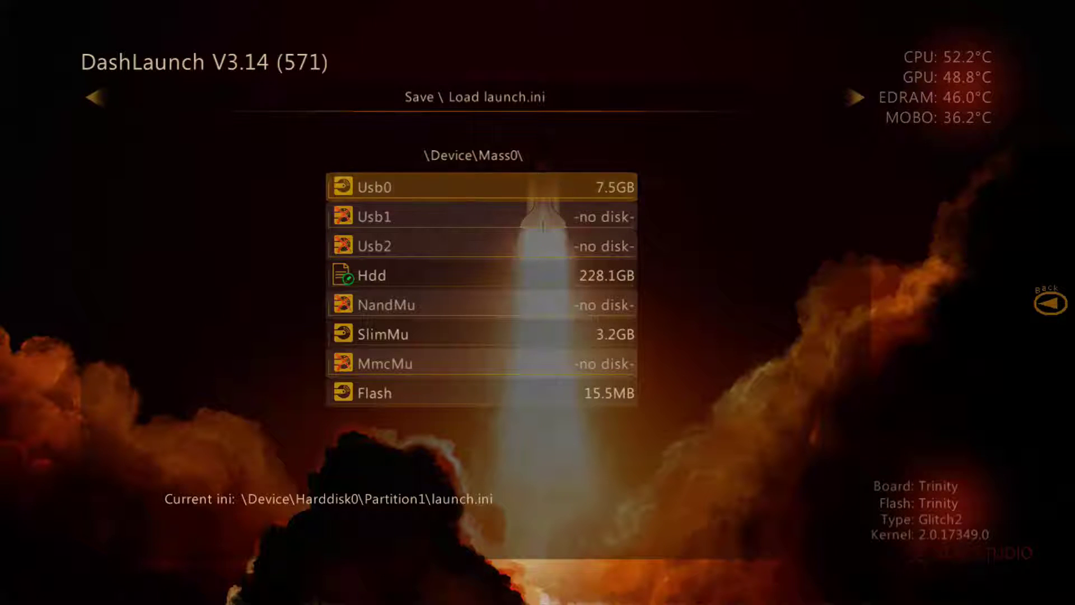
{"action": "key", "text": "Down"}
{"action": "key", "text": "Down"}
{"action": "key", "text": "Down"}
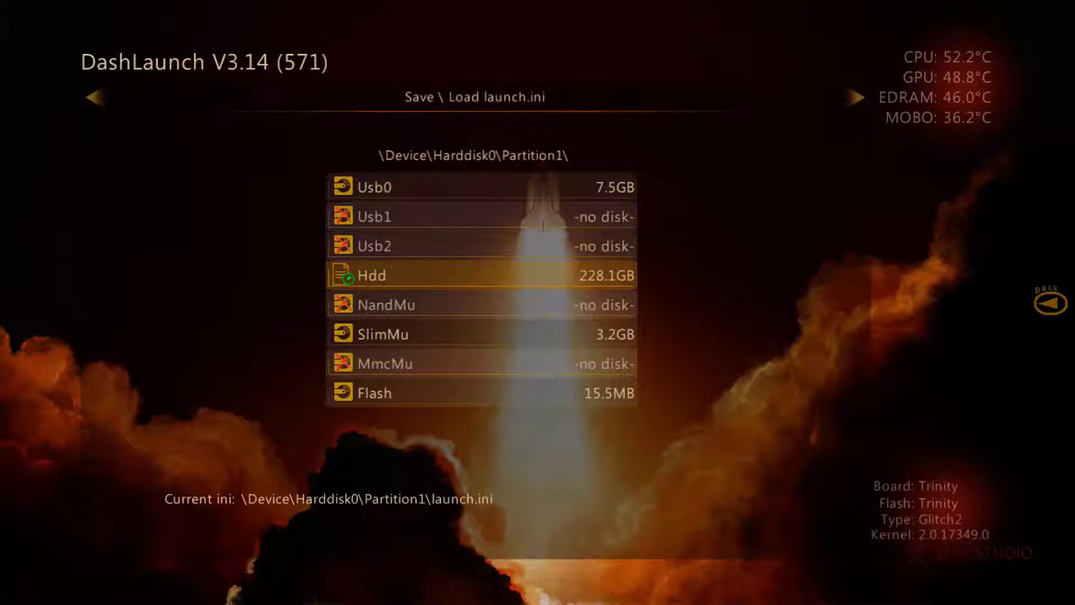
{"action": "key", "text": "Down"}
{"action": "key", "text": "Down"}
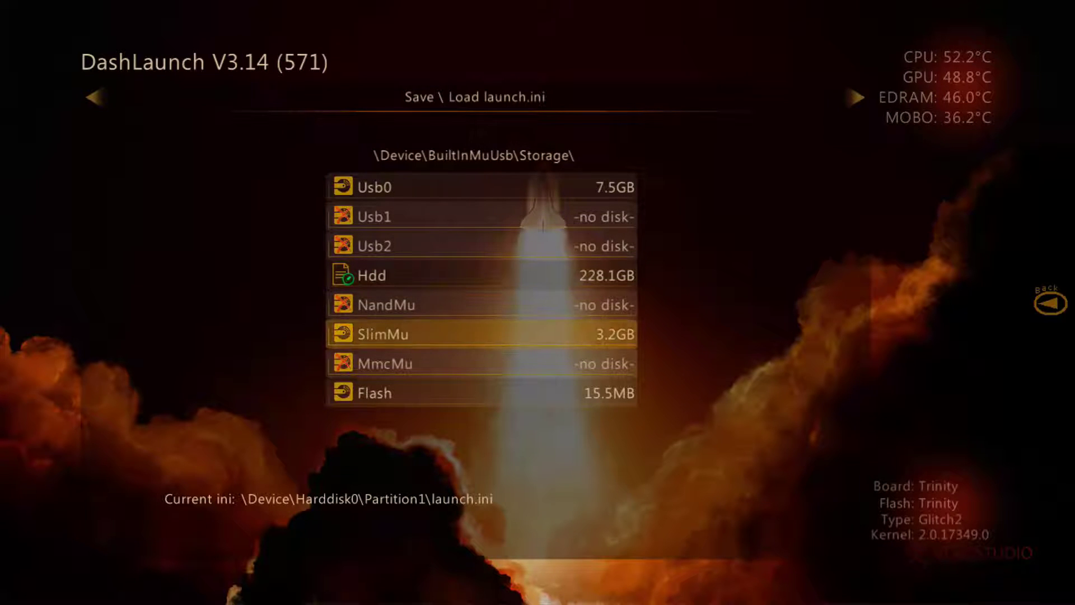
{"action": "key", "text": "Down"}
{"action": "key", "text": "Down"}
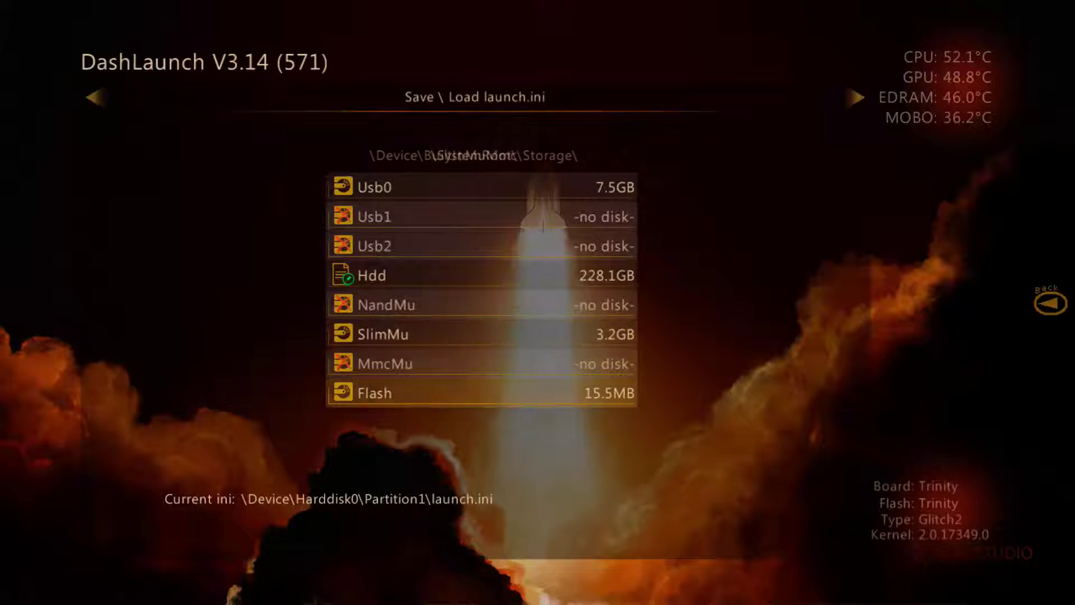
{"action": "key", "text": "Up"}
{"action": "key", "text": "Up"}
{"action": "key", "text": "Up"}
{"action": "key", "text": "Down"}
{"action": "key", "text": "Down"}
{"action": "key", "text": "Down"}
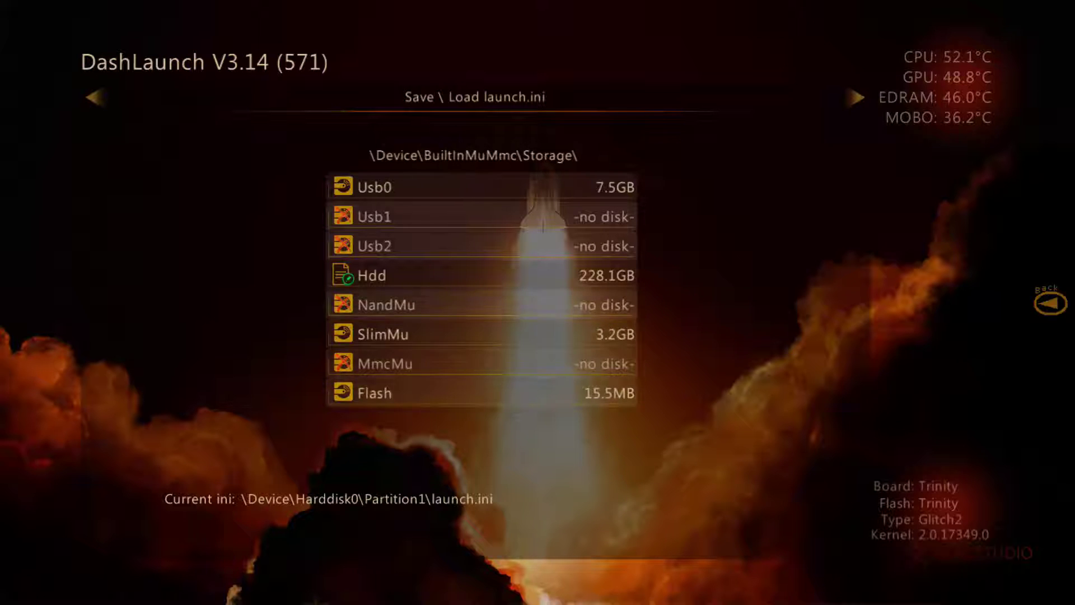
{"action": "key", "text": "Up"}
{"action": "key", "text": "Up"}
{"action": "key", "text": "Up"}
{"action": "key", "text": "Up"}
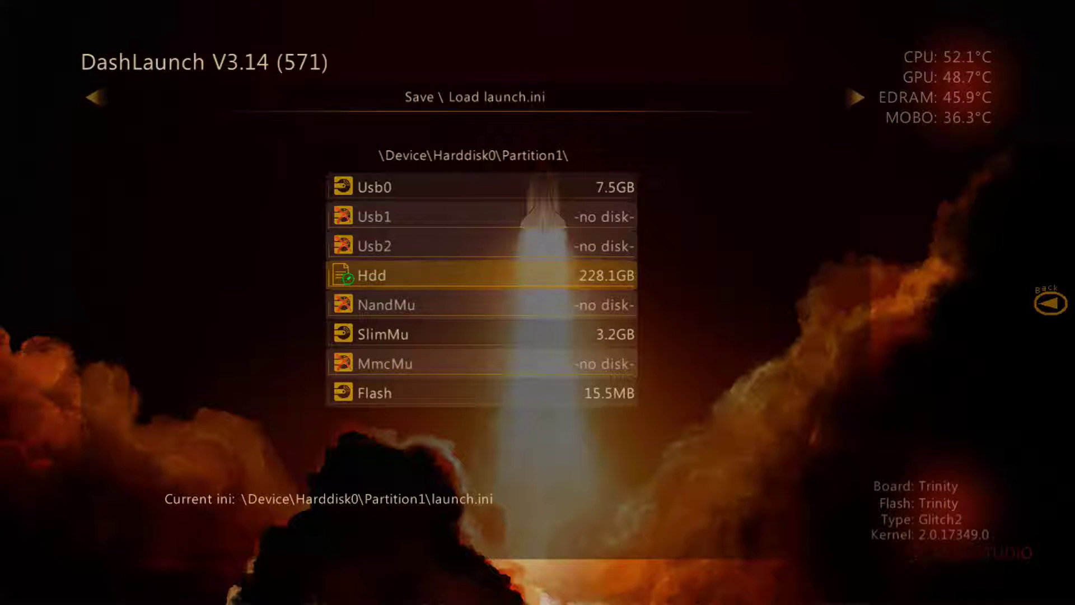
Step: Compare the Usb0, Hdd, SlimMu and Flash devices as possible locations for launch.ini
{"action": "key", "text": "Up"}
{"action": "key", "text": "Up"}
{"action": "key", "text": "Up"}
{"action": "key", "text": "Down"}
{"action": "key", "text": "Down"}
{"action": "key", "text": "Up"}
{"action": "key", "text": "Up"}
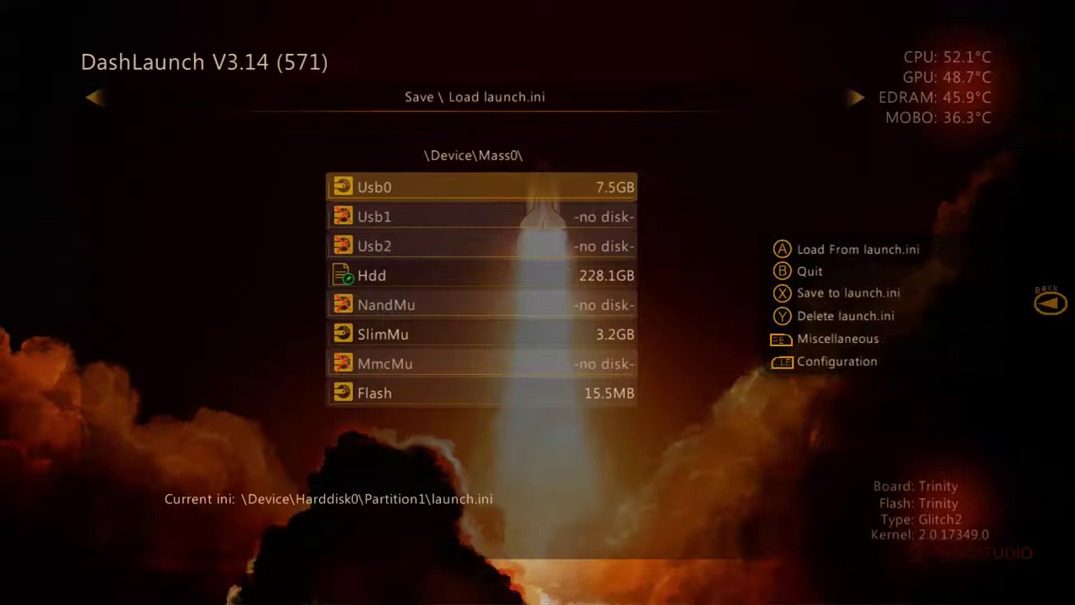
{"action": "key", "text": "Down"}
{"action": "key", "text": "Down"}
{"action": "key", "text": "Down"}
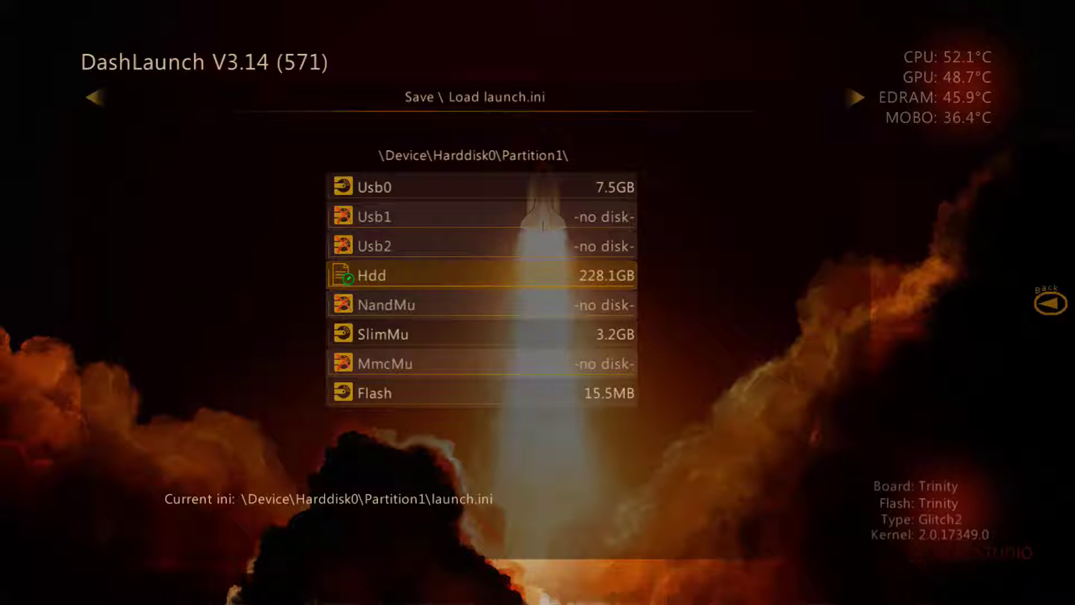
{"action": "key", "text": "Down"}
{"action": "key", "text": "Down"}
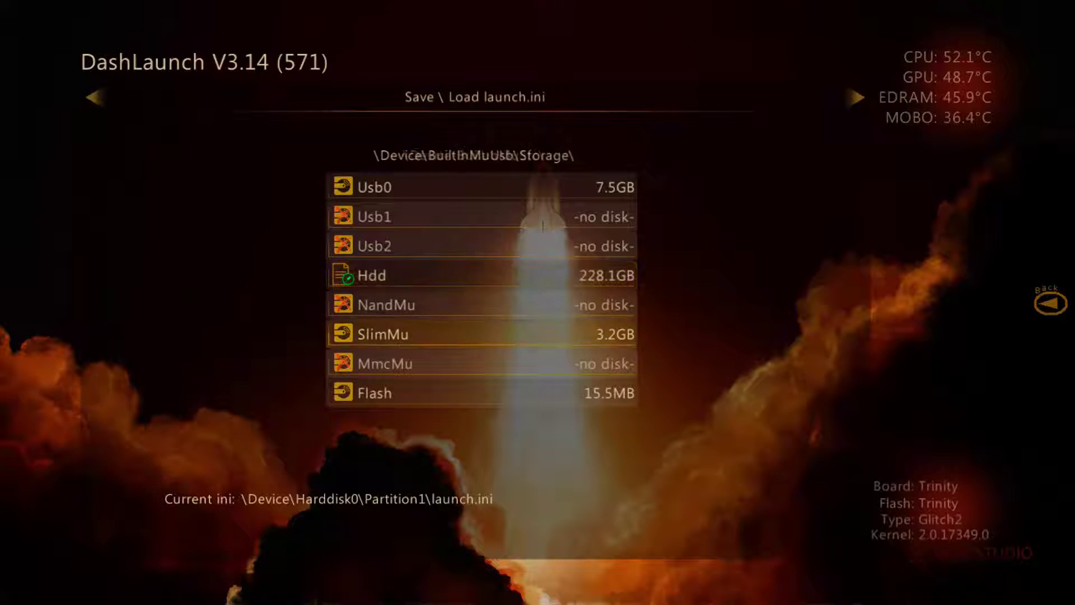
{"action": "key", "text": "Down"}
{"action": "key", "text": "Down"}
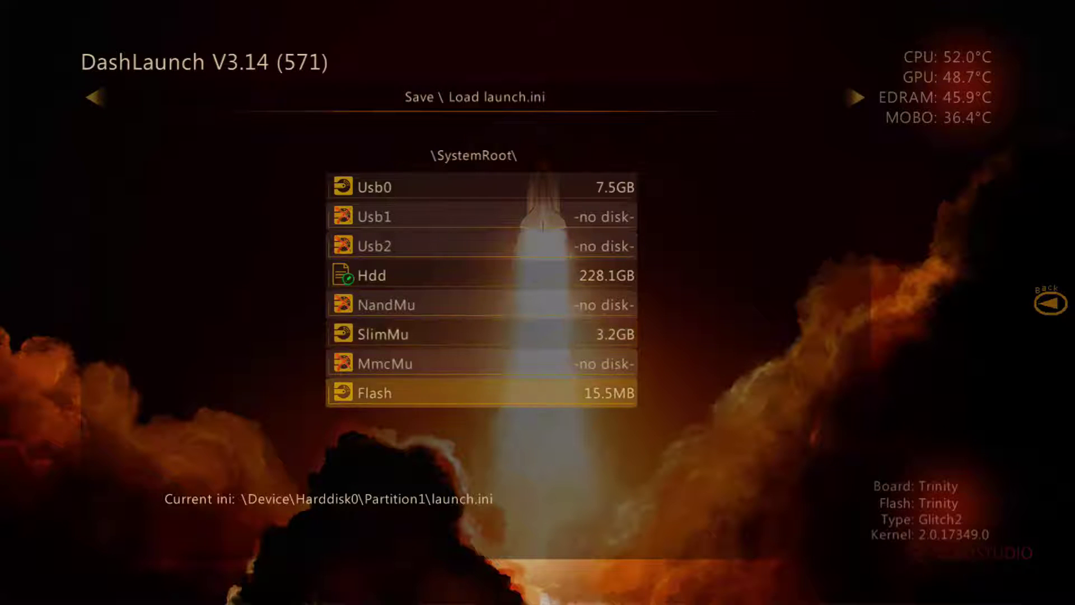
{"action": "key", "text": "Up"}
{"action": "key", "text": "Up"}
{"action": "key", "text": "Down"}
{"action": "key", "text": "Down"}
{"action": "key", "text": "Up"}
{"action": "key", "text": "Up"}
{"action": "key", "text": "Down"}
{"action": "key", "text": "Down"}
{"action": "key", "text": "Up"}
{"action": "key", "text": "Up"}
{"action": "key", "text": "Up"}
{"action": "key", "text": "Up"}
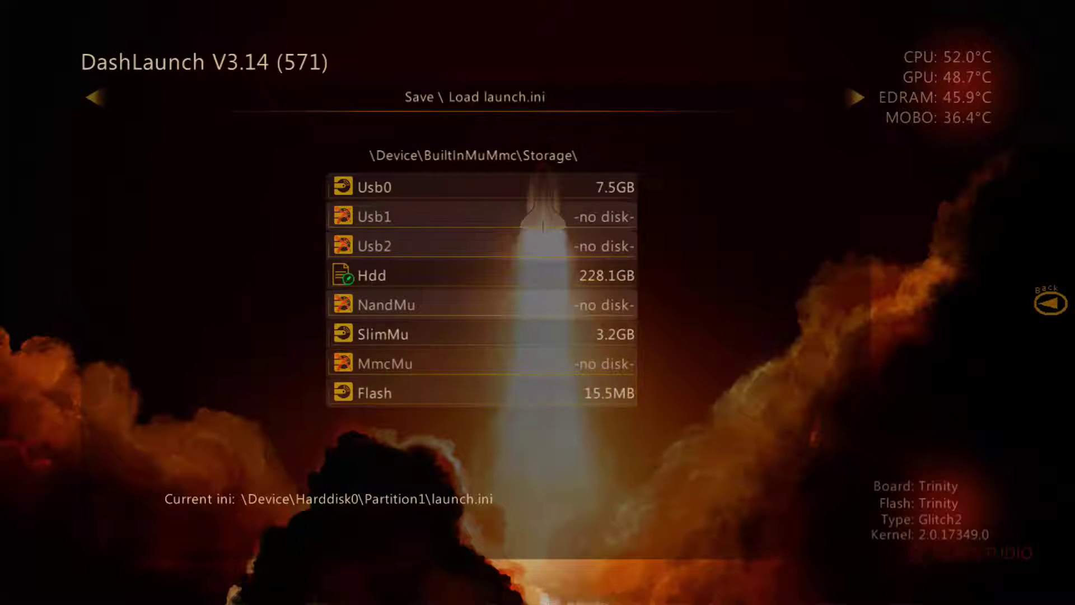
Step: Load the DashLaunch settings from the launch.ini on the Hdd device
{"action": "key", "text": "Down"}
{"action": "key", "text": "Up"}
{"action": "key", "text": "Up"}
{"action": "key", "text": "Down"}
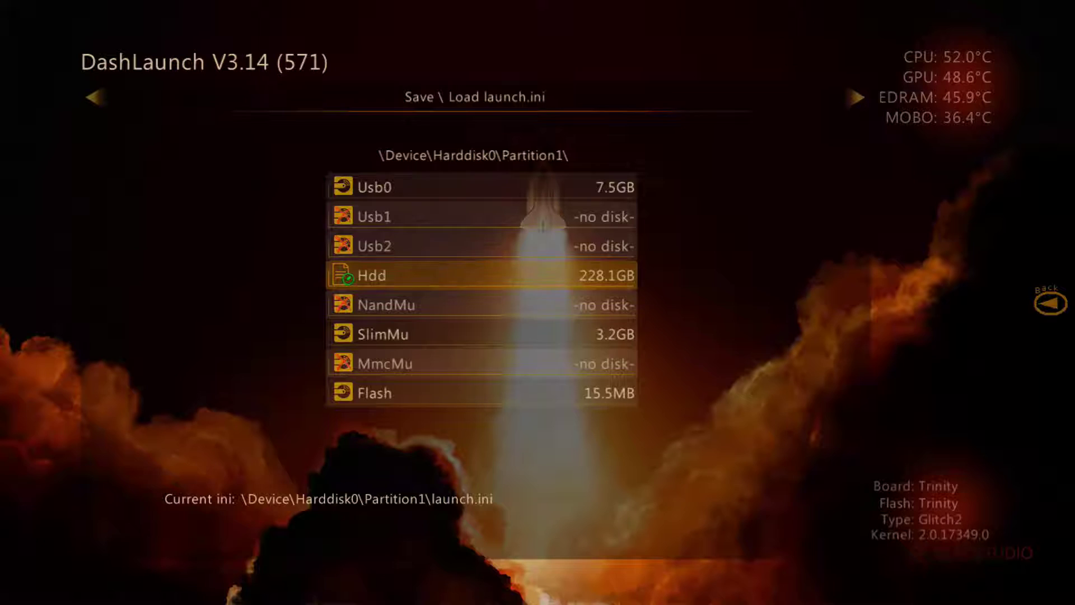
{"action": "key", "text": "Return"}
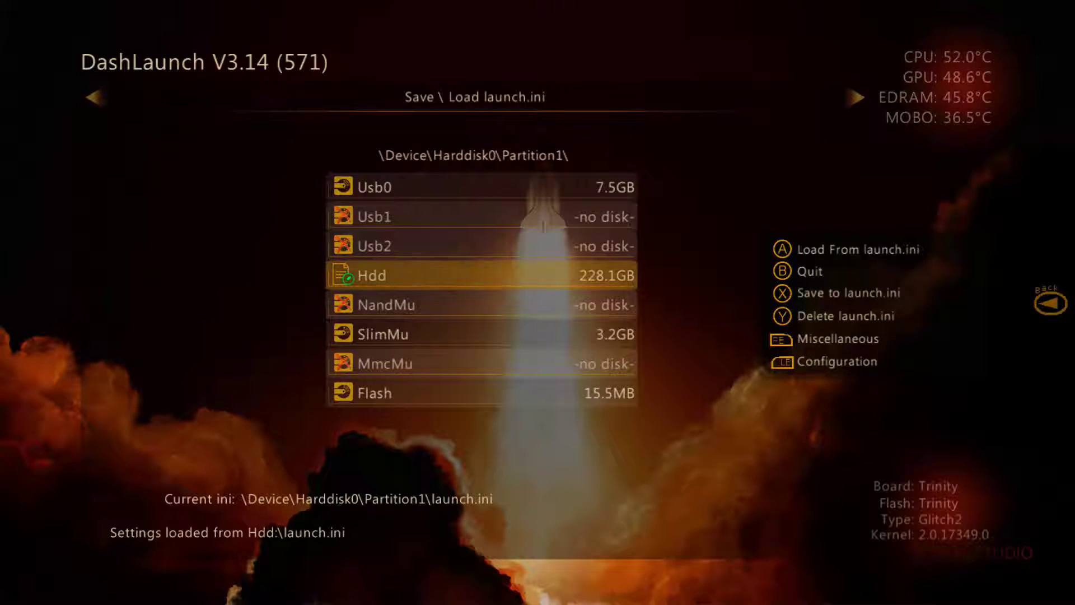
Step: Return to the current options page and expand the Paths group
{"action": "key", "text": "Right"}
{"action": "key", "text": "Left"}
{"action": "key", "text": "Left"}
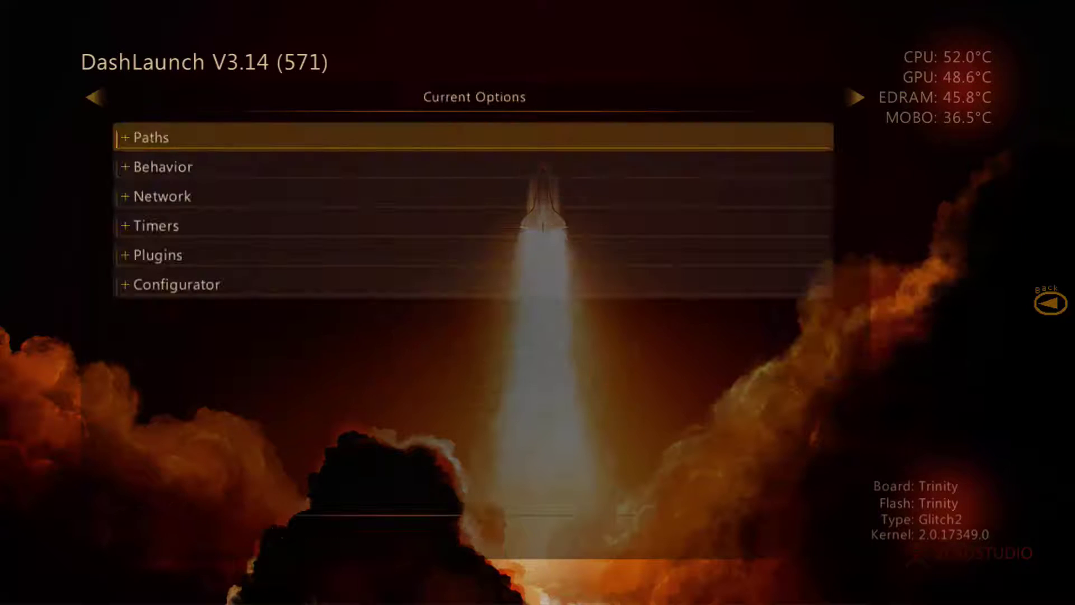
{"action": "key", "text": "Right"}
{"action": "key", "text": "Left"}
{"action": "key", "text": "Return"}
{"action": "key", "text": "Down"}
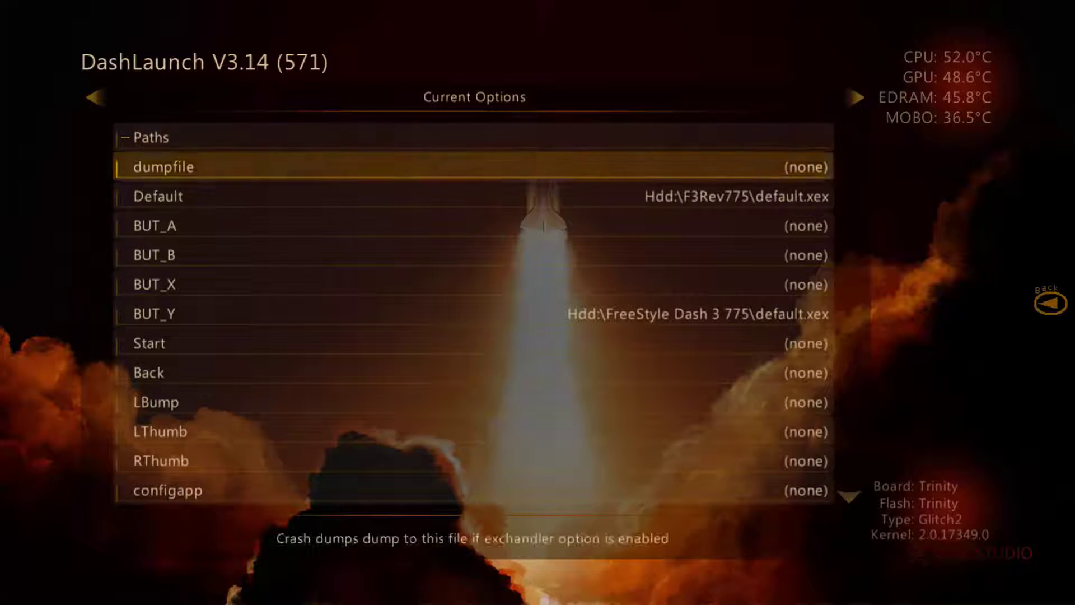
Step: Browse the Hdd:\F3Rev775 folder and the Hdd root for the Default path, leaving without choosing a new file
{"action": "key", "text": "Down"}
{"action": "key", "text": "Return"}
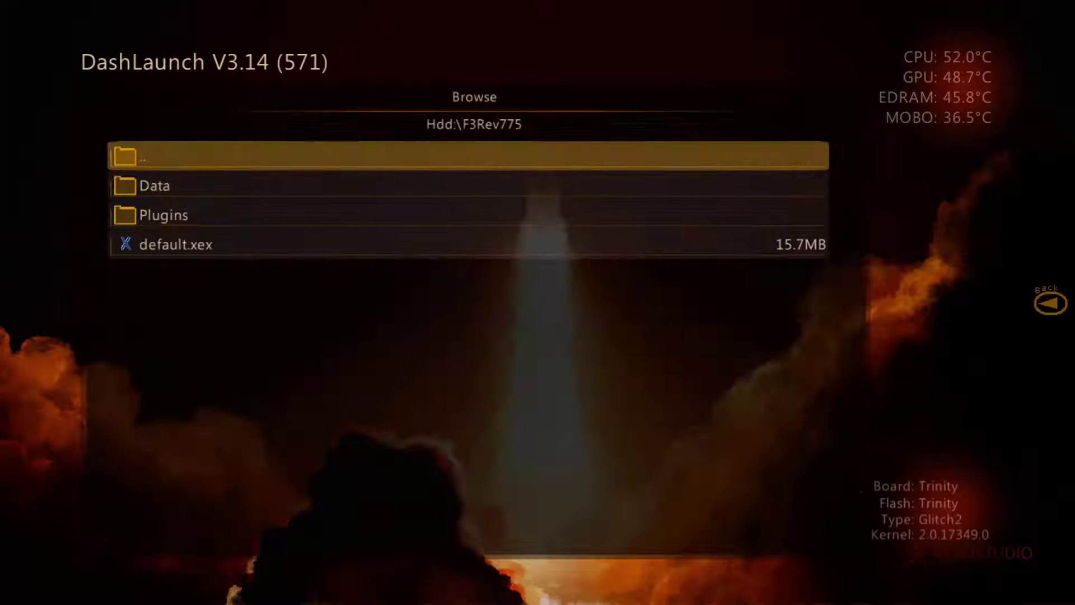
{"action": "key", "text": "Down"}
{"action": "key", "text": "Down"}
{"action": "key", "text": "Down"}
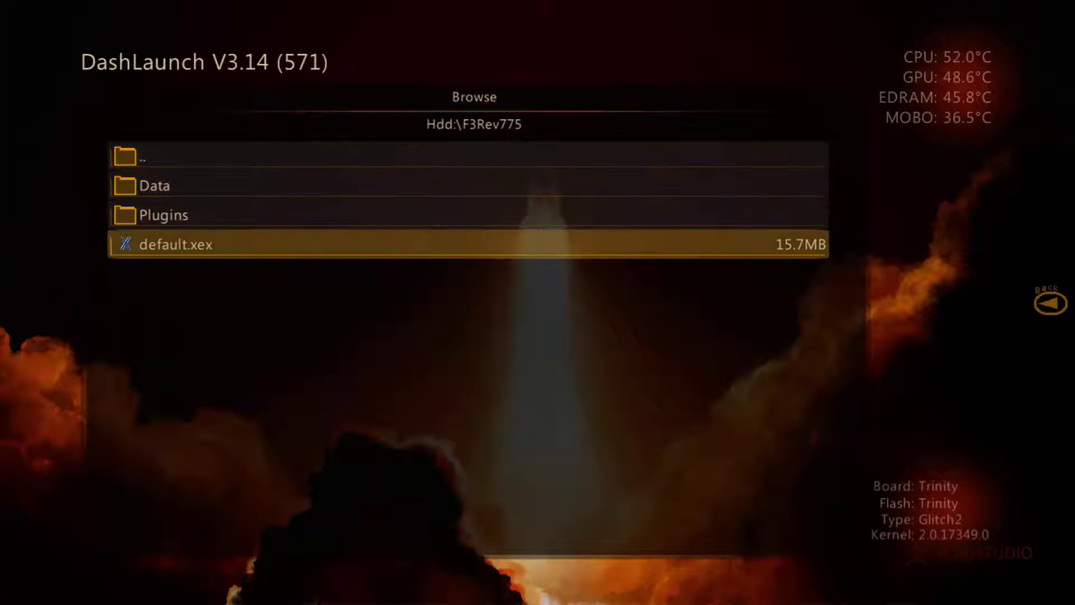
{"action": "key", "text": "Down"}
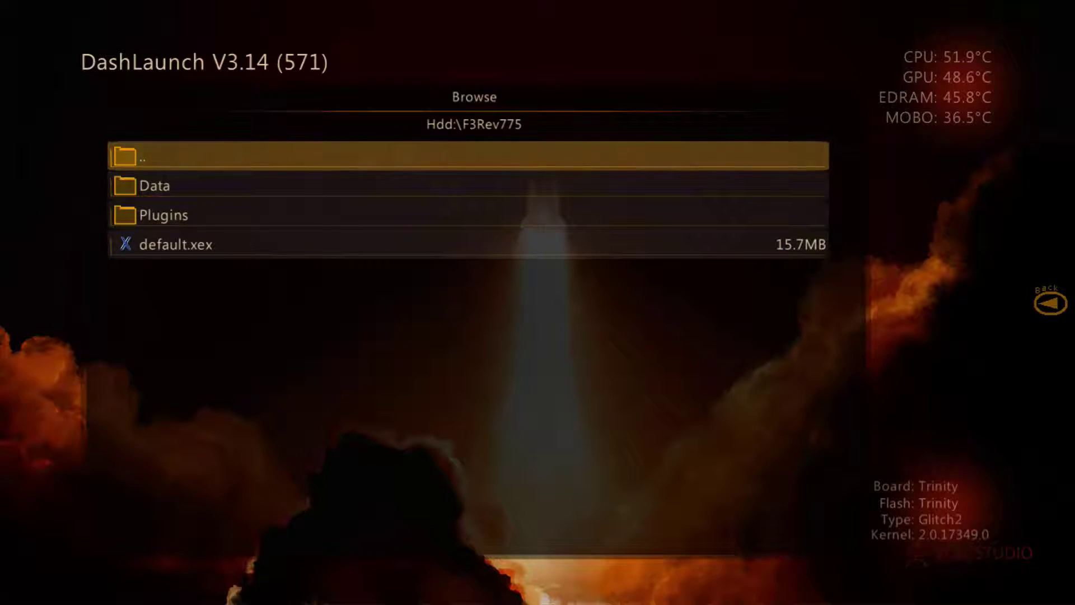
{"action": "key", "text": "Return"}
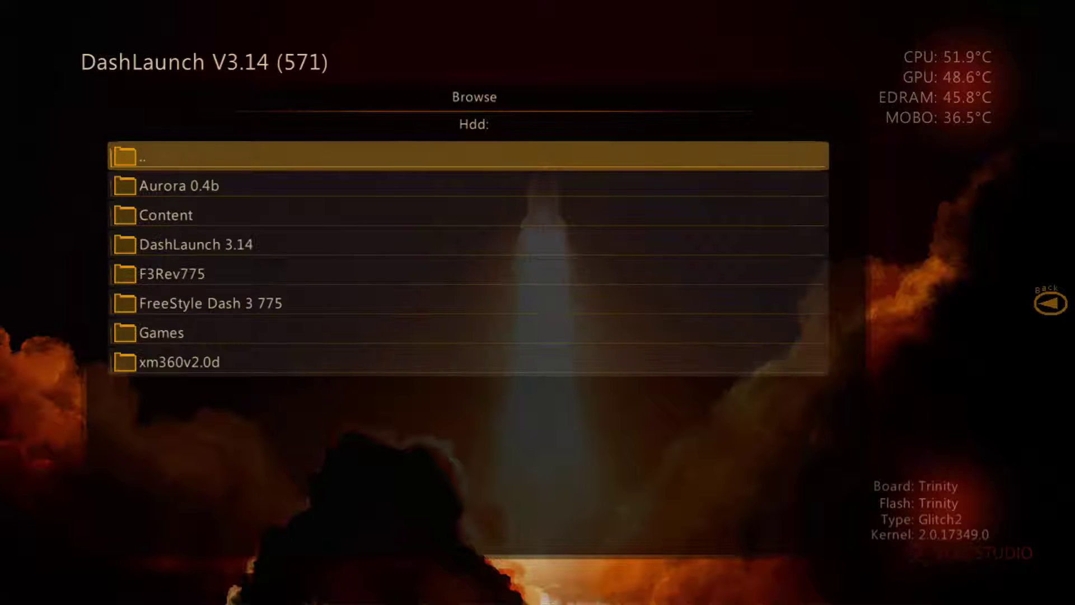
{"action": "key", "text": "Return"}
{"action": "key", "text": "Escape"}
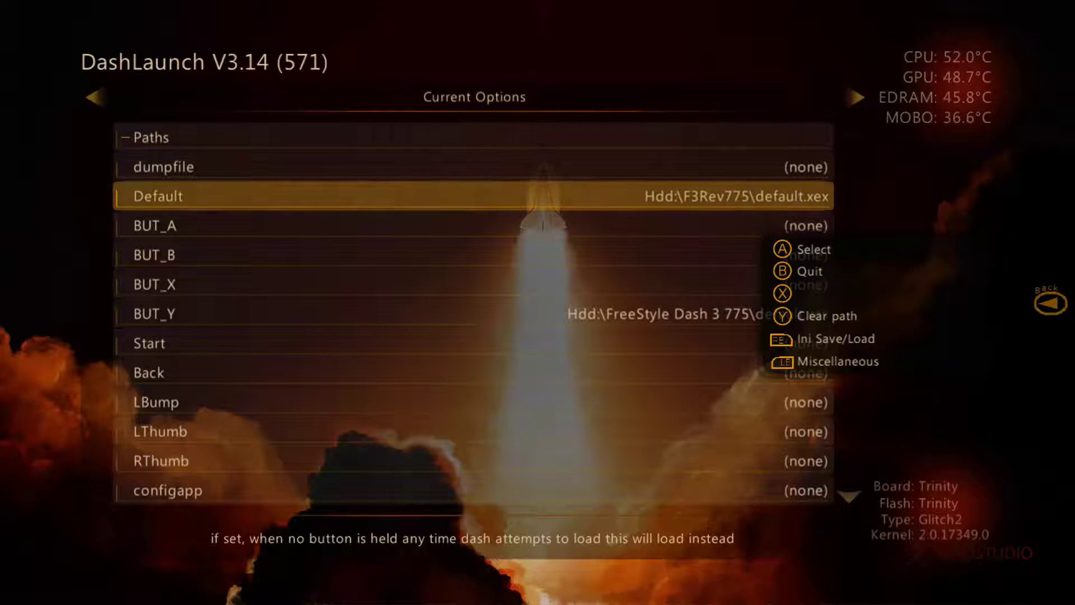
Step: Examine the BUT_A, BUT_B and BUT_X quick launch entries and their descriptions in the Paths group
{"action": "key", "text": "Down"}
{"action": "key", "text": "Down"}
{"action": "key", "text": "Down"}
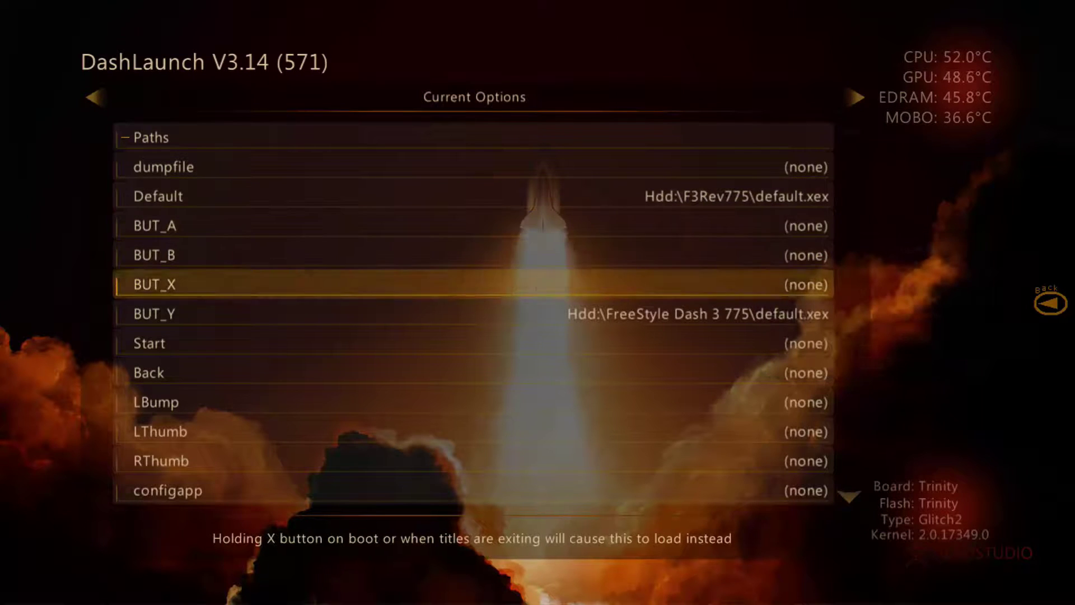
{"action": "key", "text": "Up"}
{"action": "key", "text": "Up"}
{"action": "key", "text": "Down"}
{"action": "key", "text": "Down"}
{"action": "key", "text": "Up"}
{"action": "key", "text": "Up"}
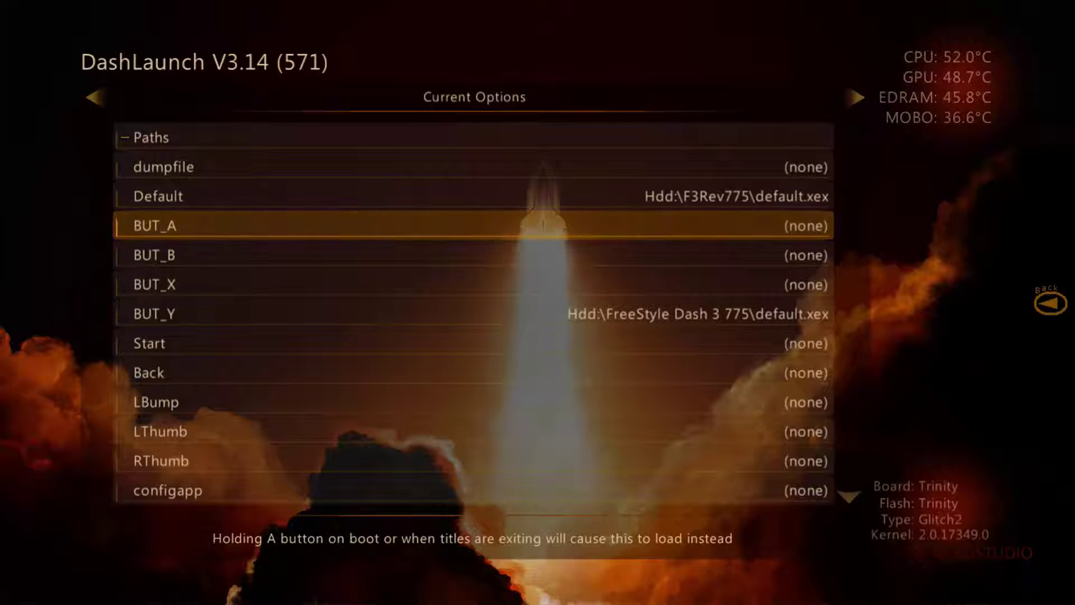
{"action": "key", "text": "Down"}
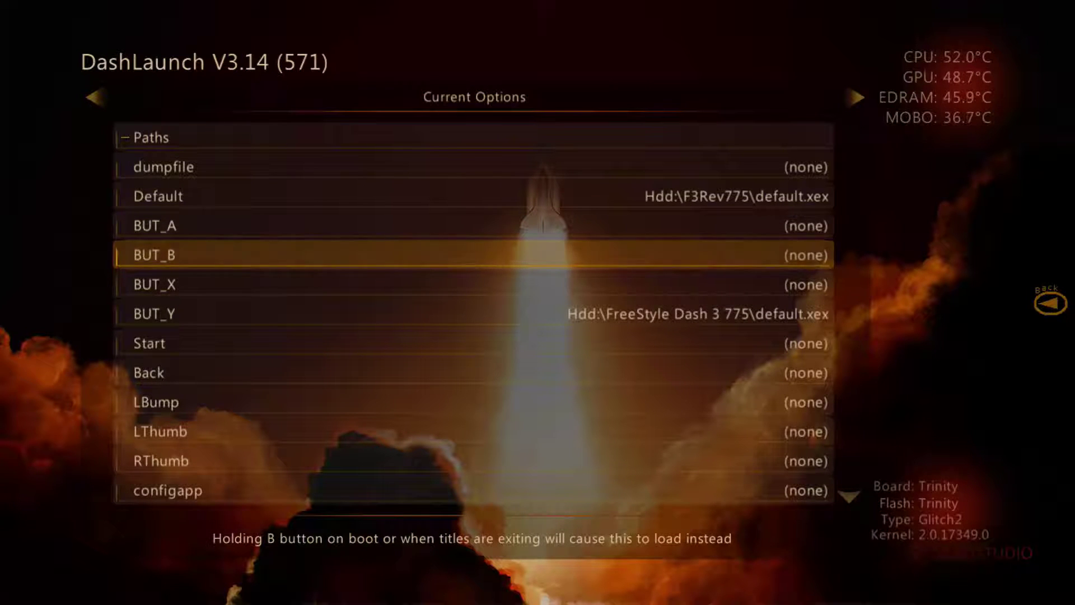
{"action": "key", "text": "Down"}
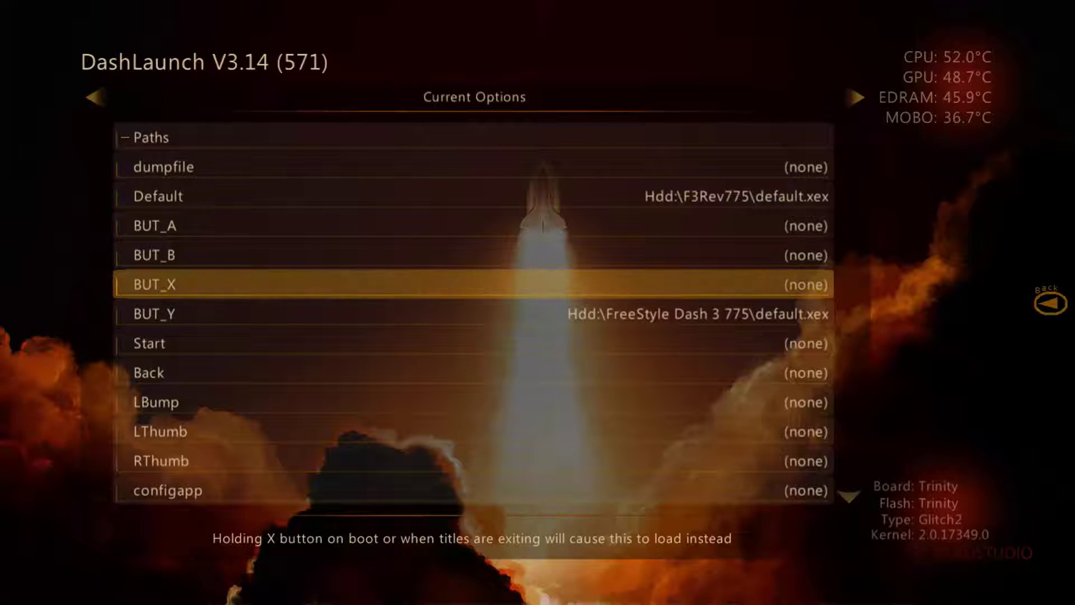
{"action": "key", "text": "BackSpace"}
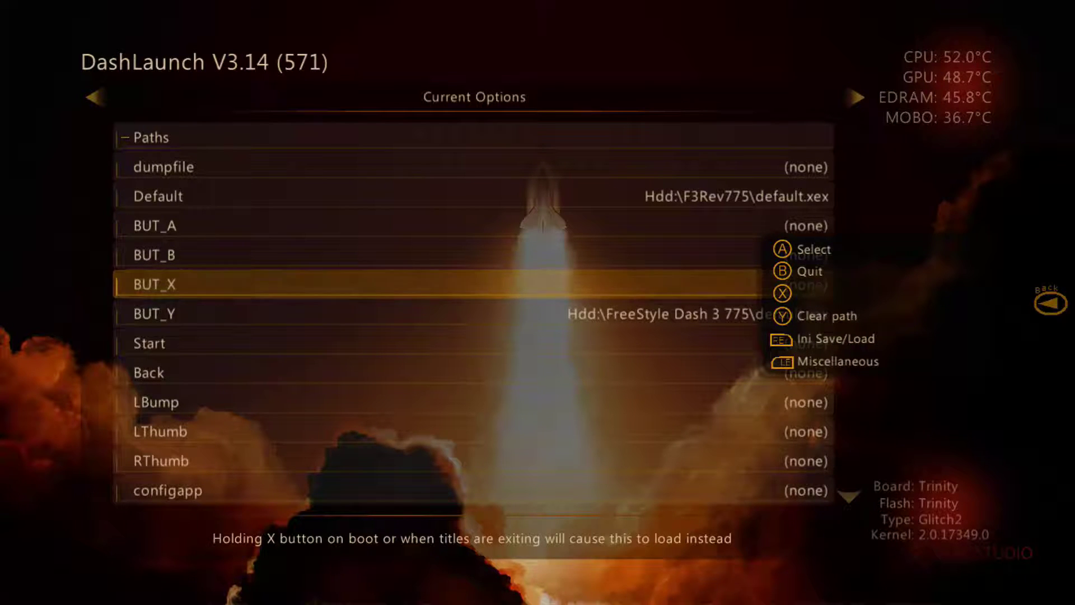
Step: Expand the Behavior group located below the path settings
{"action": "key", "text": "Down"}
{"action": "key", "text": "Down"}
{"action": "key", "text": "Down"}
{"action": "key", "text": "Down"}
{"action": "key", "text": "Down"}
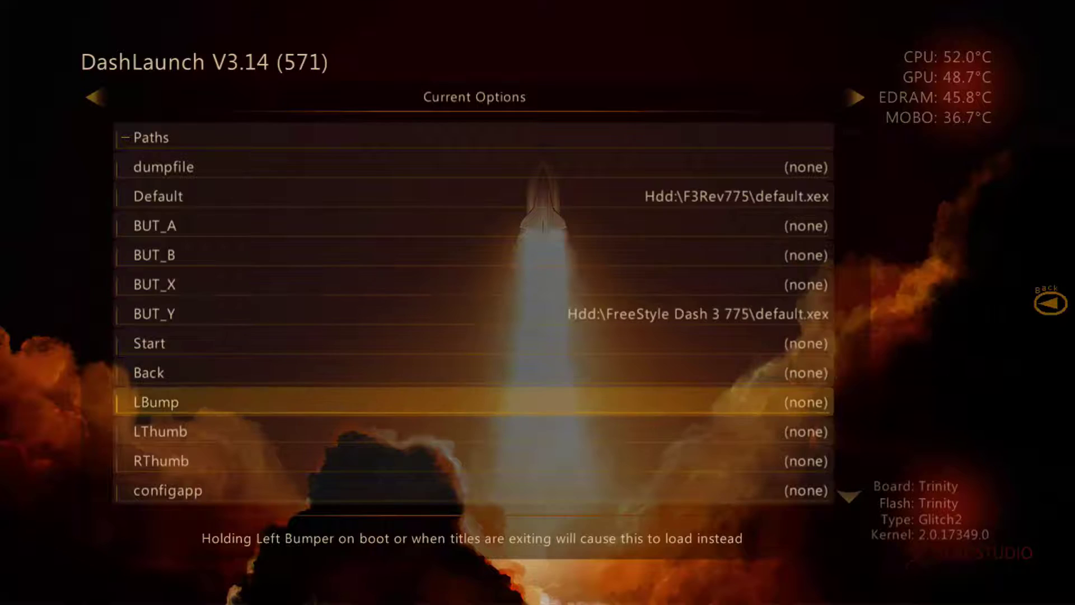
{"action": "key", "text": "Down"}
{"action": "key", "text": "Down"}
{"action": "key", "text": "Down"}
{"action": "key", "text": "Down"}
{"action": "key", "text": "Down"}
{"action": "key", "text": "Down"}
{"action": "key", "text": "Down"}
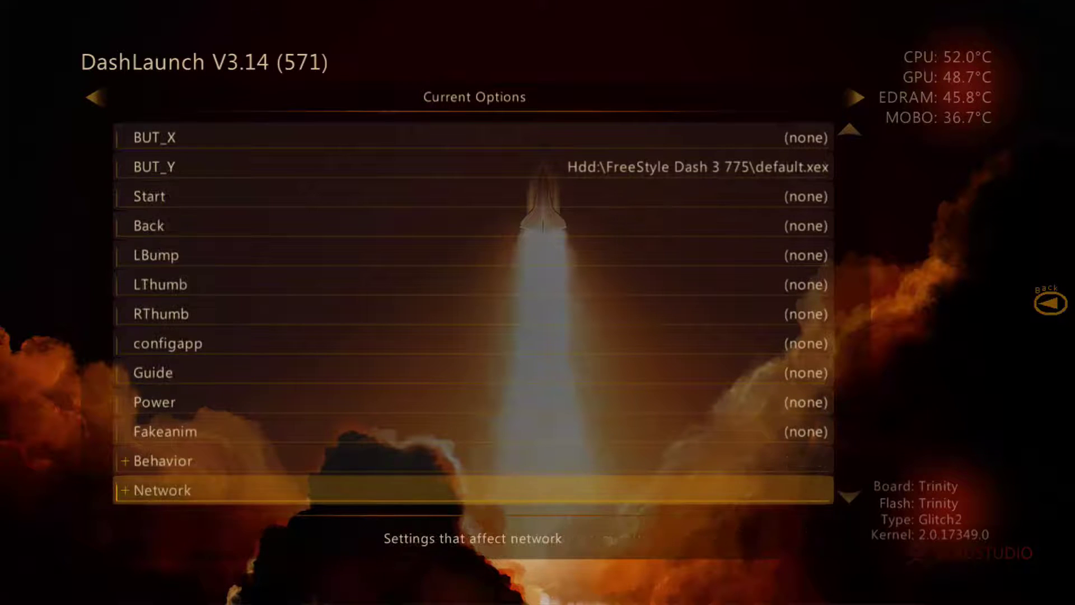
{"action": "key", "text": "Up"}
{"action": "key", "text": "Return"}
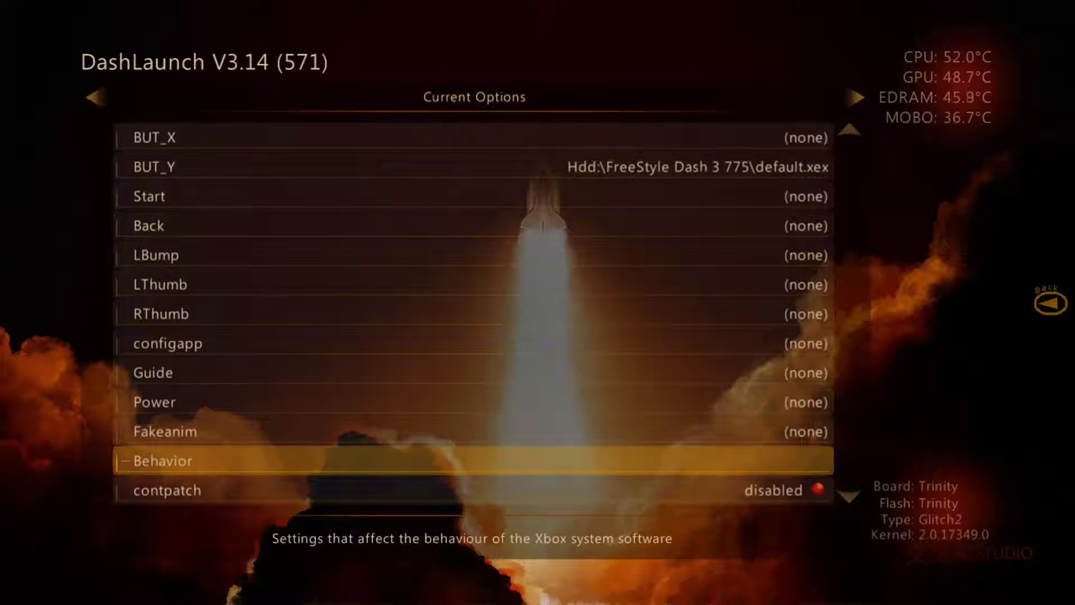
Step: Examine the Behavior options from contpatch to nohud, reading the descriptions of xblapatch and licpatch
{"action": "key", "text": "Down"}
{"action": "key", "text": "Down"}
{"action": "key", "text": "Down"}
{"action": "key", "text": "Down"}
{"action": "key", "text": "Down"}
{"action": "key", "text": "Down"}
{"action": "key", "text": "Down"}
{"action": "key", "text": "Down"}
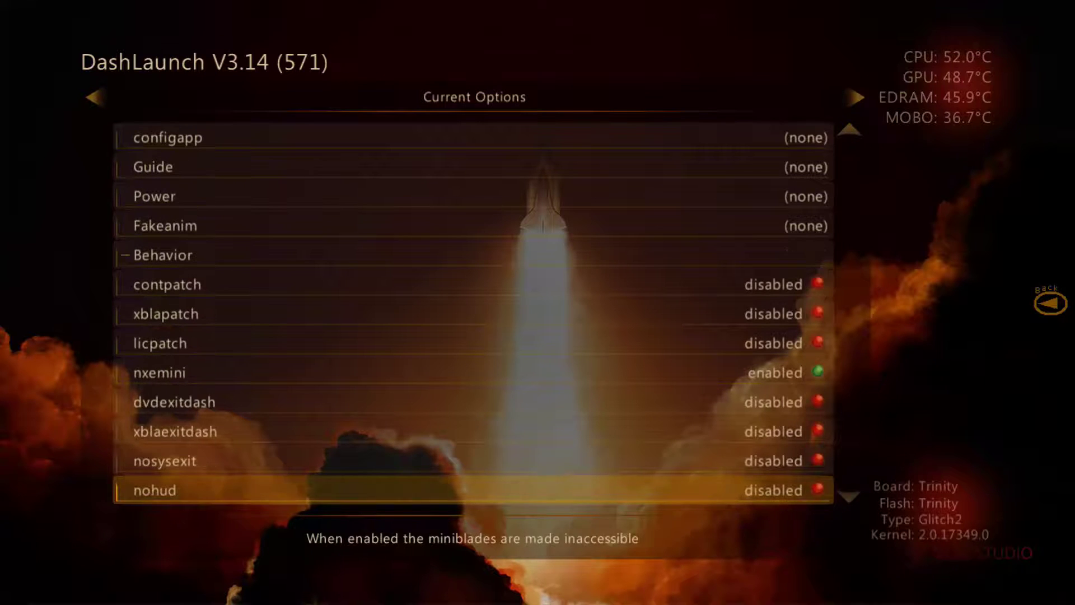
{"action": "key", "text": "Up"}
{"action": "key", "text": "Up"}
{"action": "key", "text": "Up"}
{"action": "key", "text": "Up"}
{"action": "key", "text": "Up"}
{"action": "key", "text": "Up"}
{"action": "key", "text": "Down"}
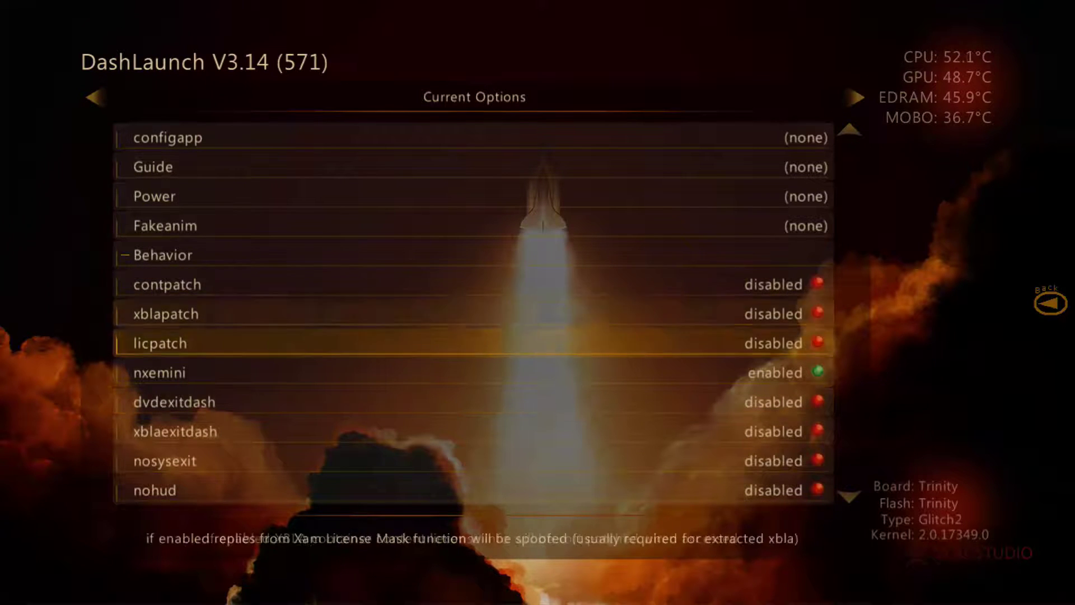
{"action": "key", "text": "Up"}
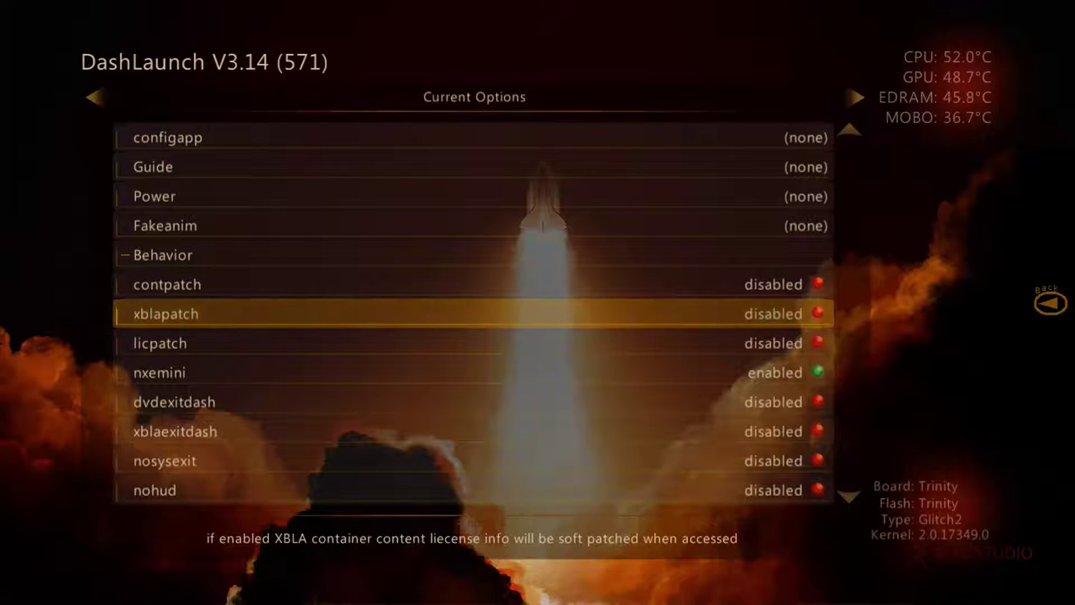
{"action": "key", "text": "Down"}
{"action": "key", "text": "Down"}
{"action": "key", "text": "Up"}
{"action": "key", "text": "Up"}
{"action": "key", "text": "Down"}
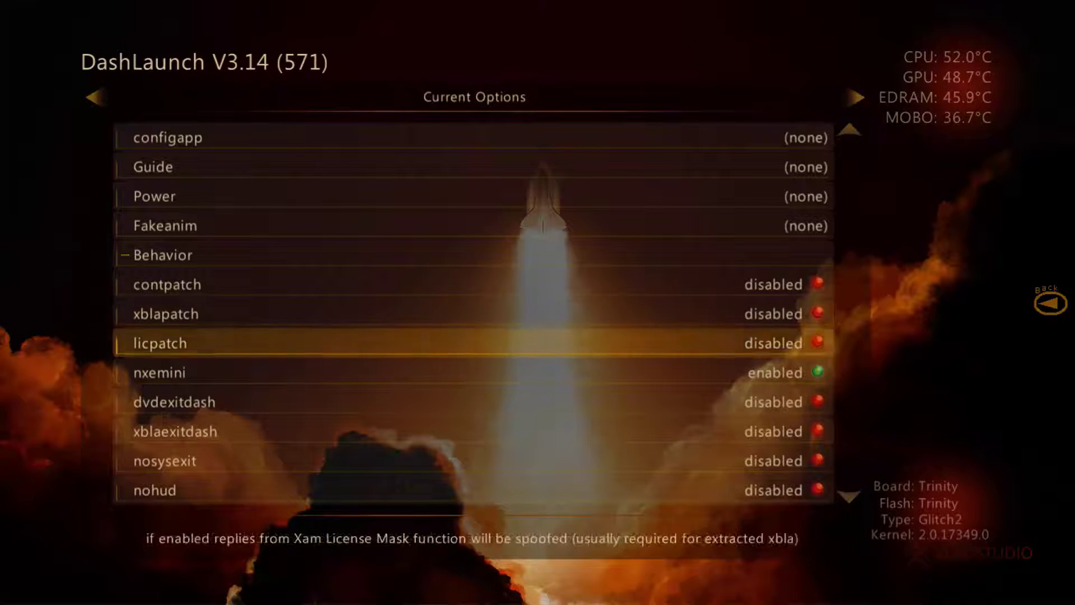
Step: Examine the Behavior options from nxemini to nooobe, including the exit-to-dash settings, and read their descriptions
{"action": "key", "text": "Down"}
{"action": "key", "text": "Down"}
{"action": "key", "text": "Down"}
{"action": "key", "text": "Down"}
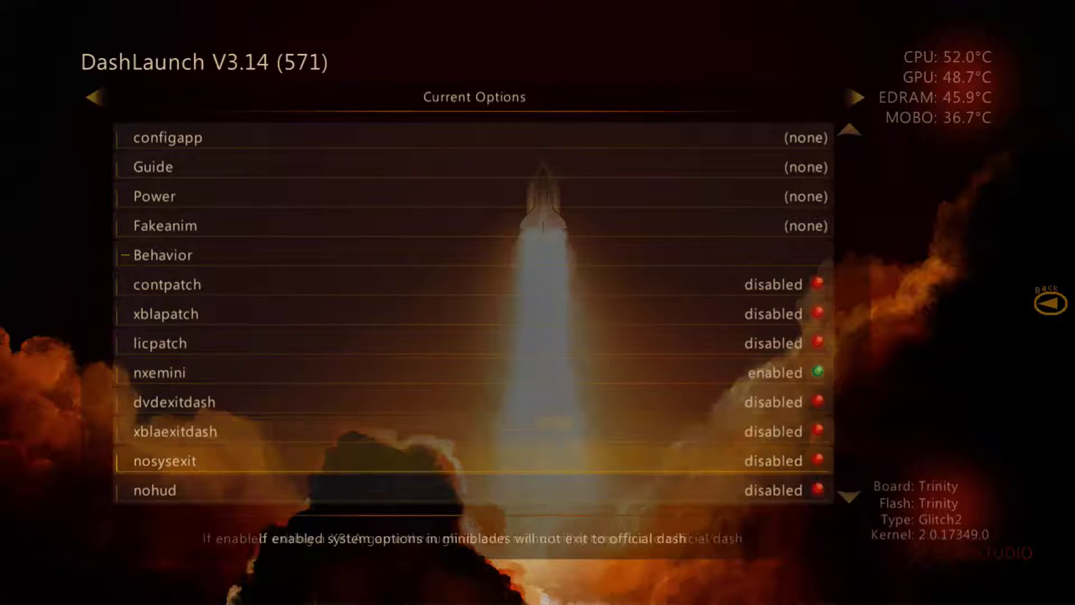
{"action": "key", "text": "Up"}
{"action": "key", "text": "Up"}
{"action": "key", "text": "Up"}
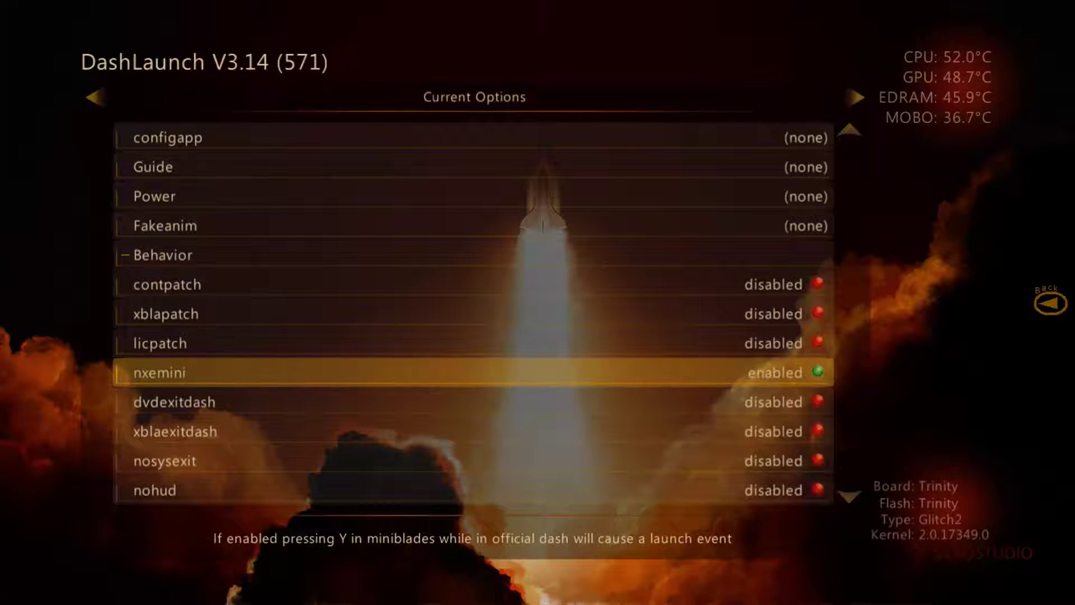
{"action": "key", "text": "Down"}
{"action": "key", "text": "Down"}
{"action": "key", "text": "Down"}
{"action": "key", "text": "Down"}
Step: Read the descriptions of the nohealth, nooobe, autoswap and regionspoof options in the Behavior group
{"action": "key", "text": "Down"}
{"action": "key", "text": "Down"}
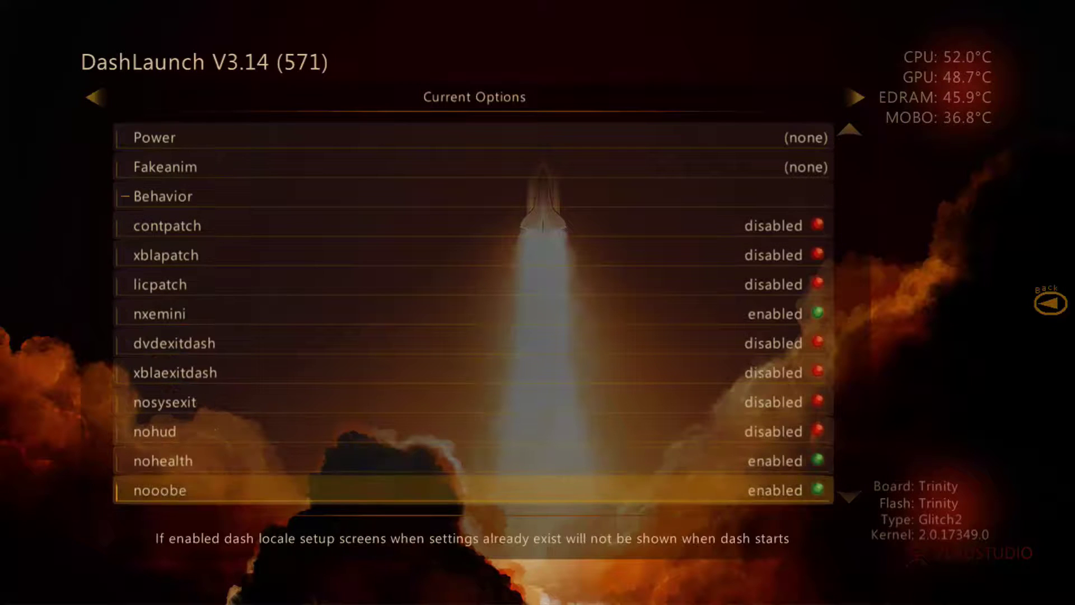
{"action": "key", "text": "Up"}
{"action": "key", "text": "Up"}
{"action": "key", "text": "Up"}
{"action": "key", "text": "Up"}
{"action": "key", "text": "Down"}
{"action": "key", "text": "Down"}
{"action": "key", "text": "Down"}
{"action": "key", "text": "Down"}
{"action": "key", "text": "Down"}
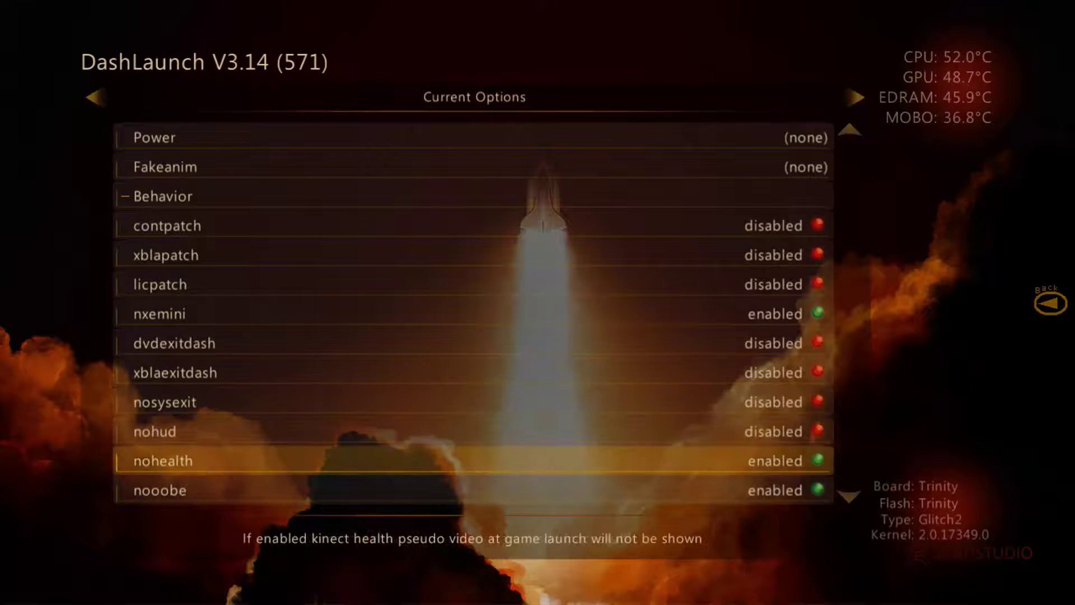
Step: Examine the remaining Behavior options from region and autoshut through exchandler to remotenxe
{"action": "key", "text": "Down"}
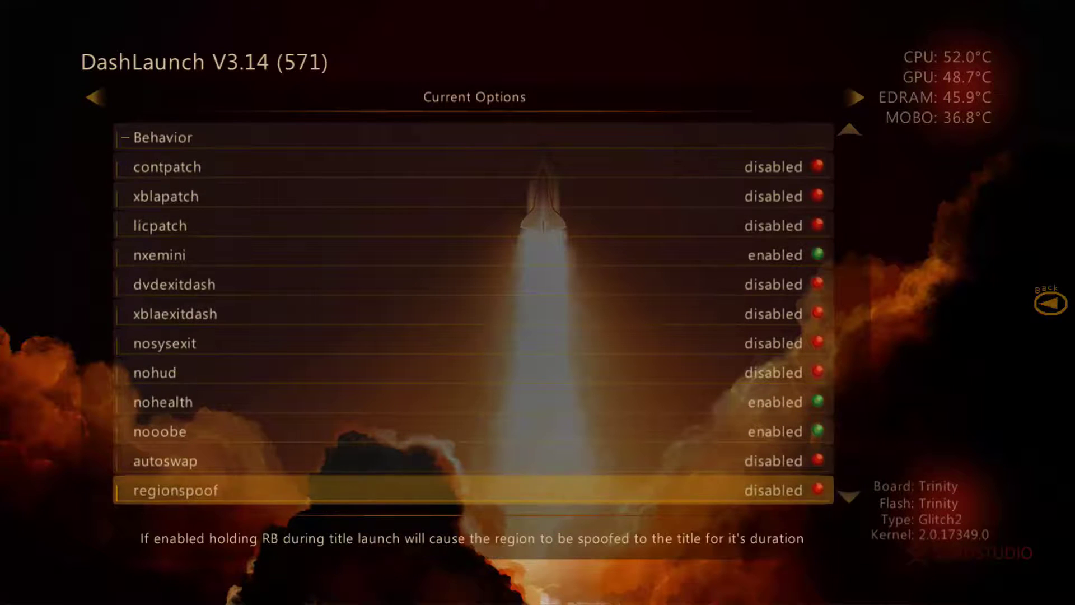
{"action": "key", "text": "Down"}
{"action": "key", "text": "Down"}
{"action": "key", "text": "Down"}
{"action": "key", "text": "Down"}
{"action": "key", "text": "Down"}
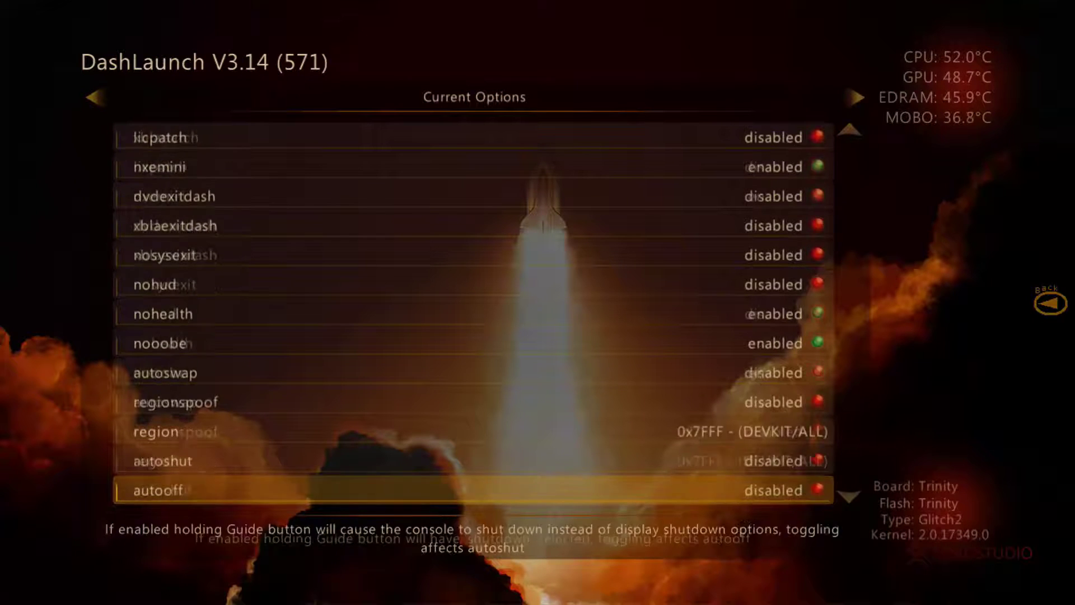
{"action": "key", "text": "Down"}
{"action": "key", "text": "Down"}
{"action": "key", "text": "Down"}
{"action": "key", "text": "Down"}
{"action": "key", "text": "Down"}
{"action": "key", "text": "Down"}
{"action": "key", "text": "Down"}
{"action": "key", "text": "Down"}
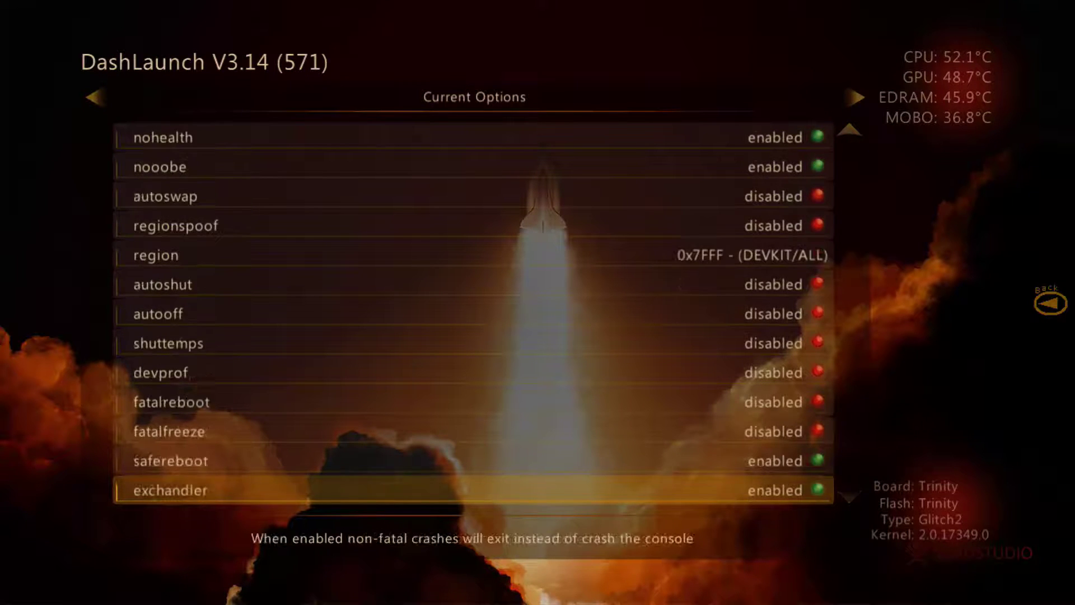
Step: Expand the Network group below the Behavior options
{"action": "key", "text": "Down"}
{"action": "key", "text": "Down"}
{"action": "key", "text": "Down"}
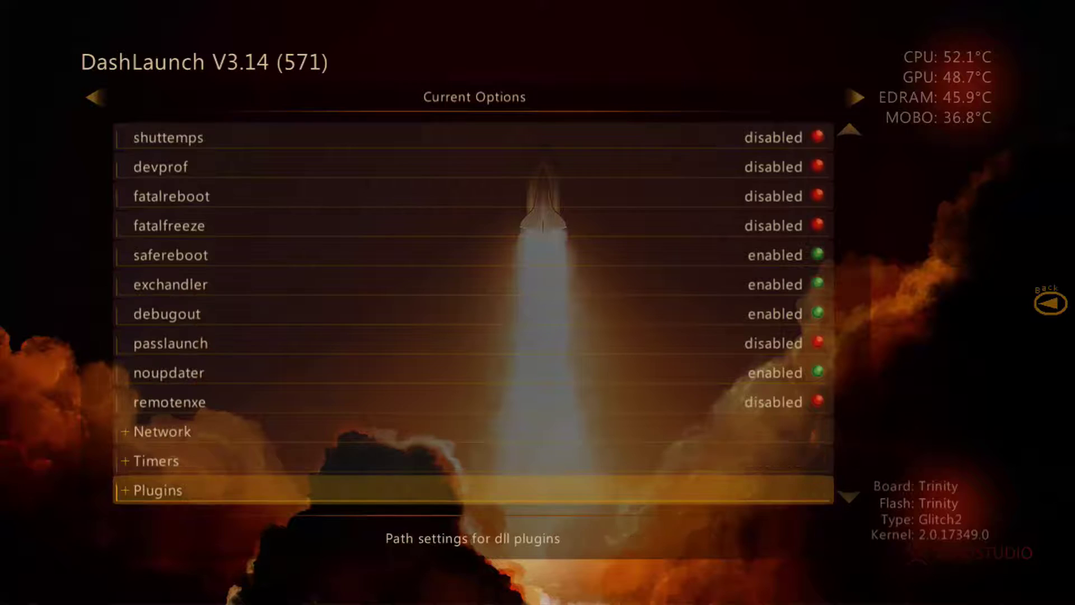
{"action": "key", "text": "Up"}
{"action": "key", "text": "Up"}
{"action": "key", "text": "Down"}
{"action": "key", "text": "Up"}
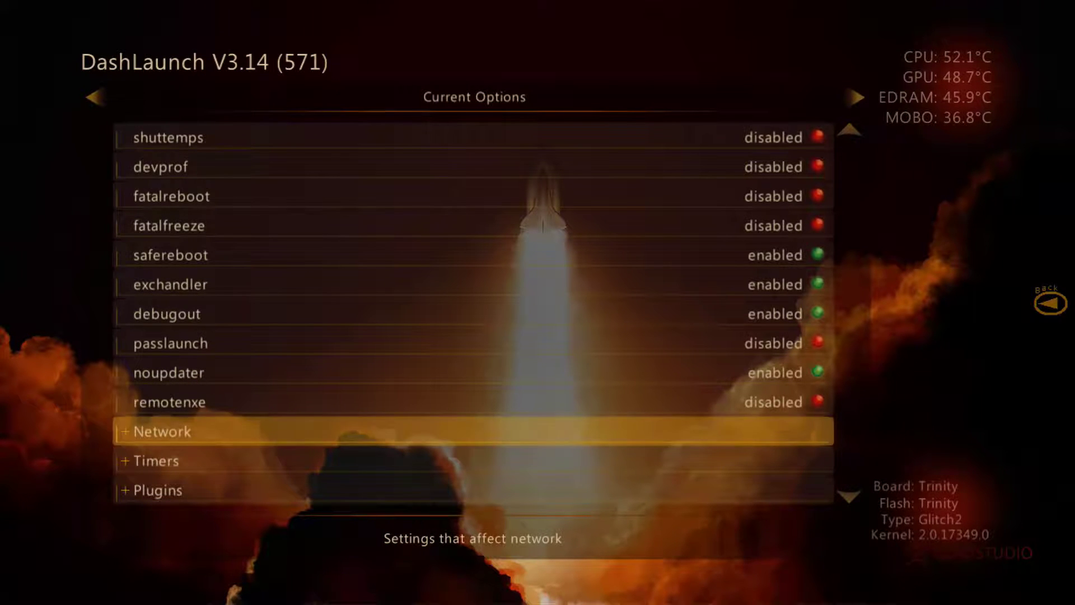
{"action": "key", "text": "Return"}
Step: Examine the pingpatch and signnotice options in the Network group and read their descriptions
{"action": "key", "text": "Down"}
{"action": "key", "text": "Down"}
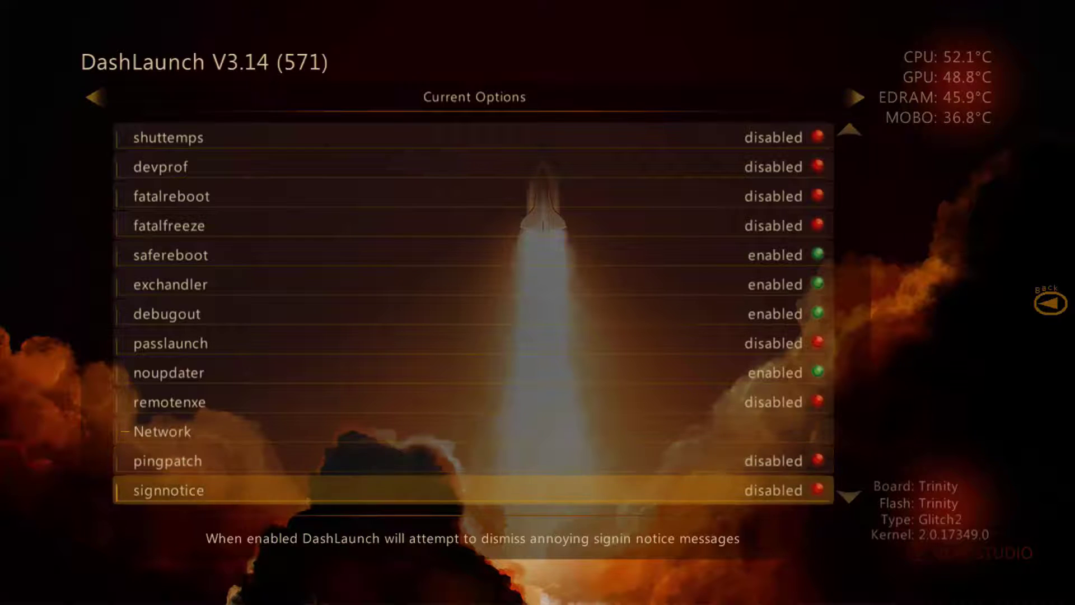
{"action": "key", "text": "Up"}
{"action": "key", "text": "Down"}
{"action": "key", "text": "Down"}
{"action": "key", "text": "Down"}
{"action": "key", "text": "Down"}
{"action": "key", "text": "Up"}
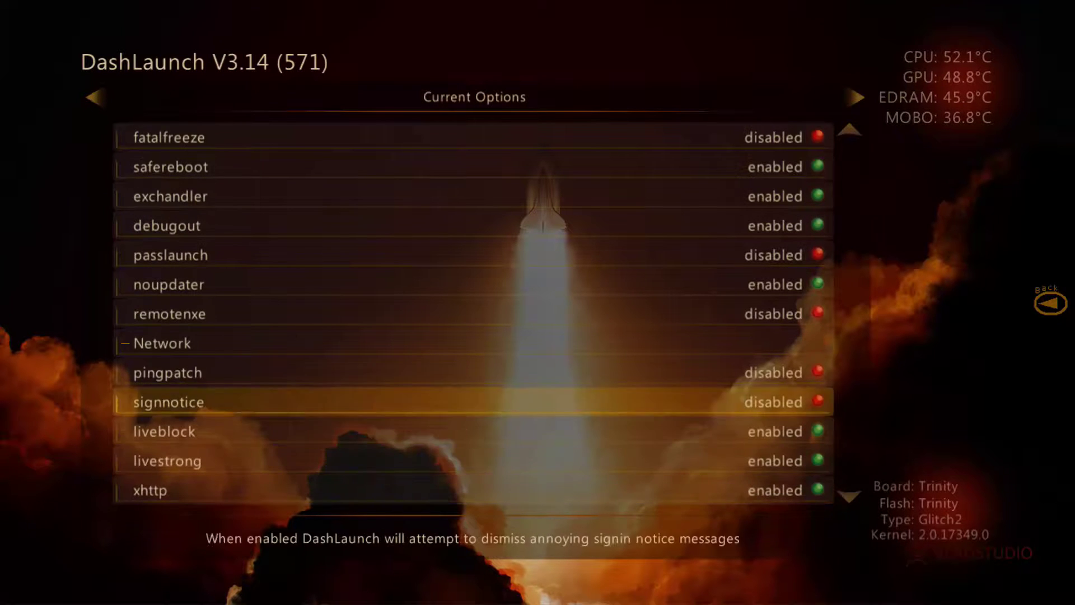
{"action": "key", "text": "Up"}
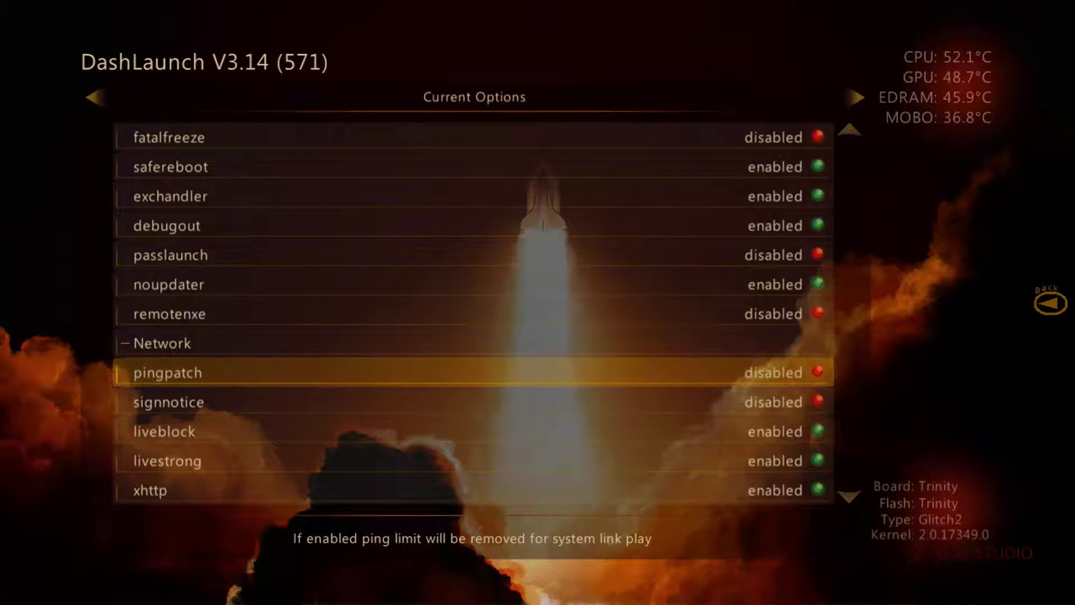
{"action": "key", "text": "Down"}
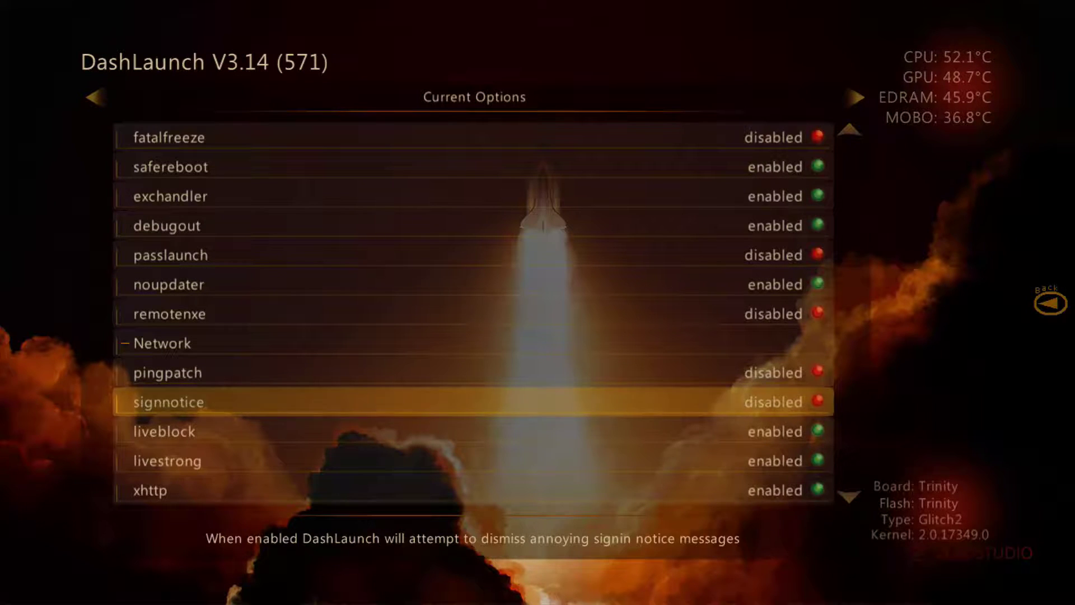
Step: Read the descriptions of the liveblock, livestrong, xhttp and nonetstore network options
{"action": "key", "text": "Down"}
{"action": "key", "text": "Down"}
{"action": "key", "text": "Up"}
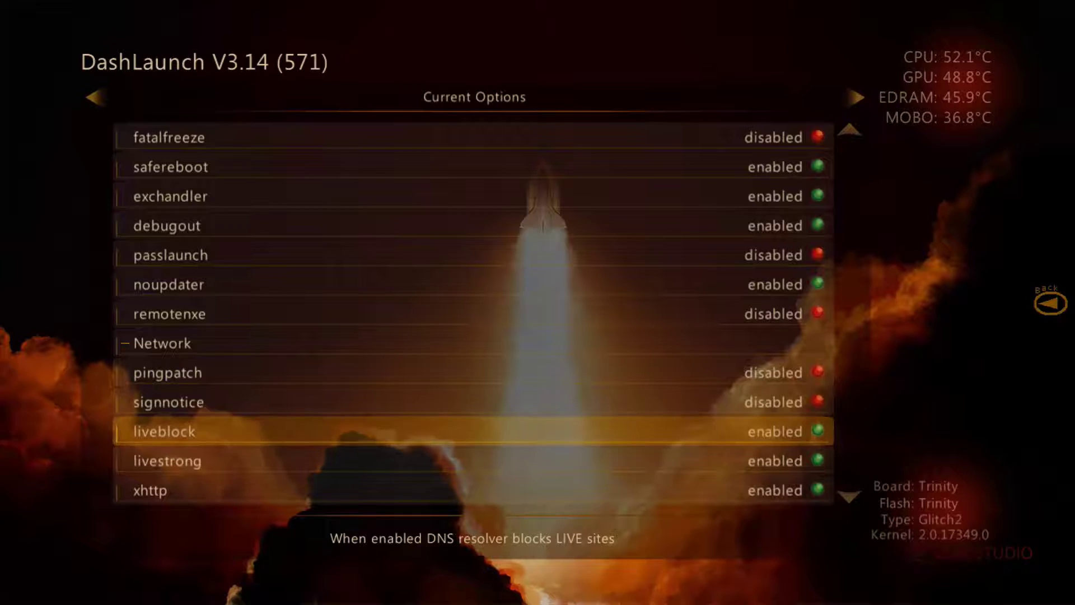
{"action": "key", "text": "Down"}
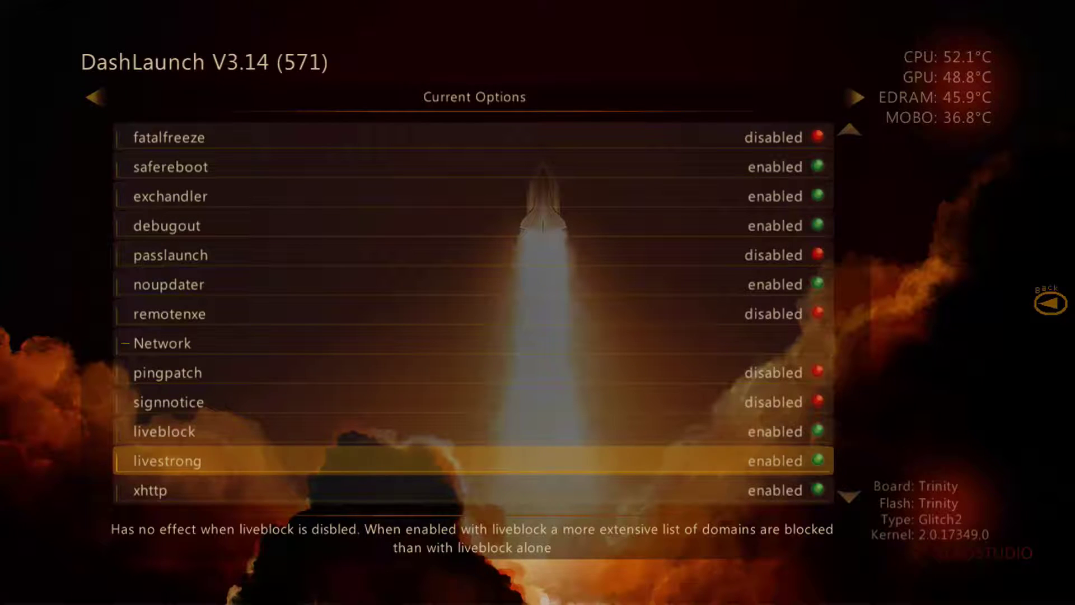
{"action": "key", "text": "Down"}
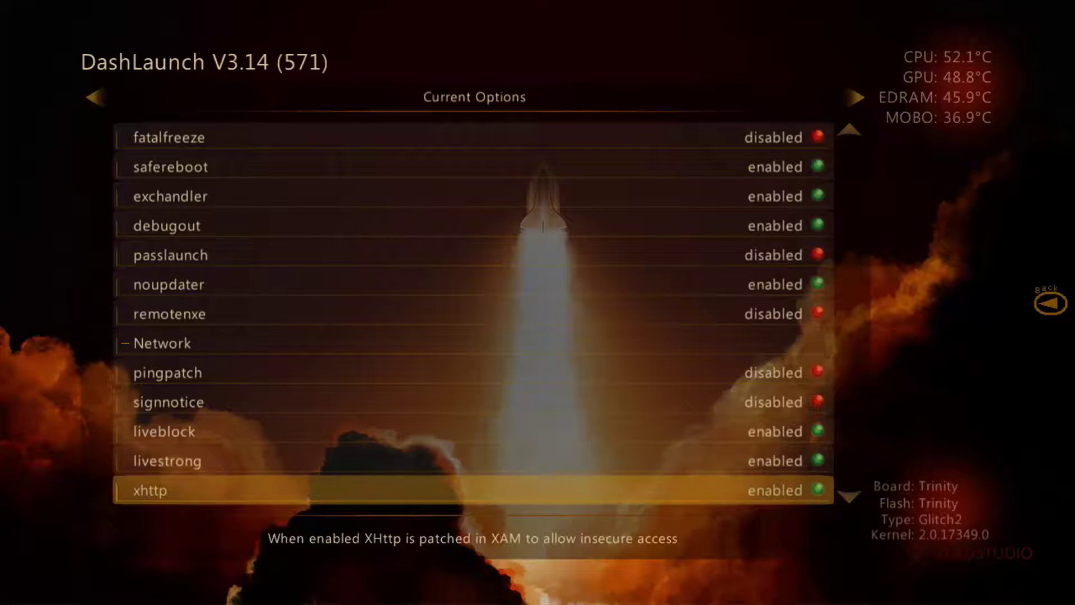
{"action": "key", "text": "Down"}
{"action": "key", "text": "Down"}
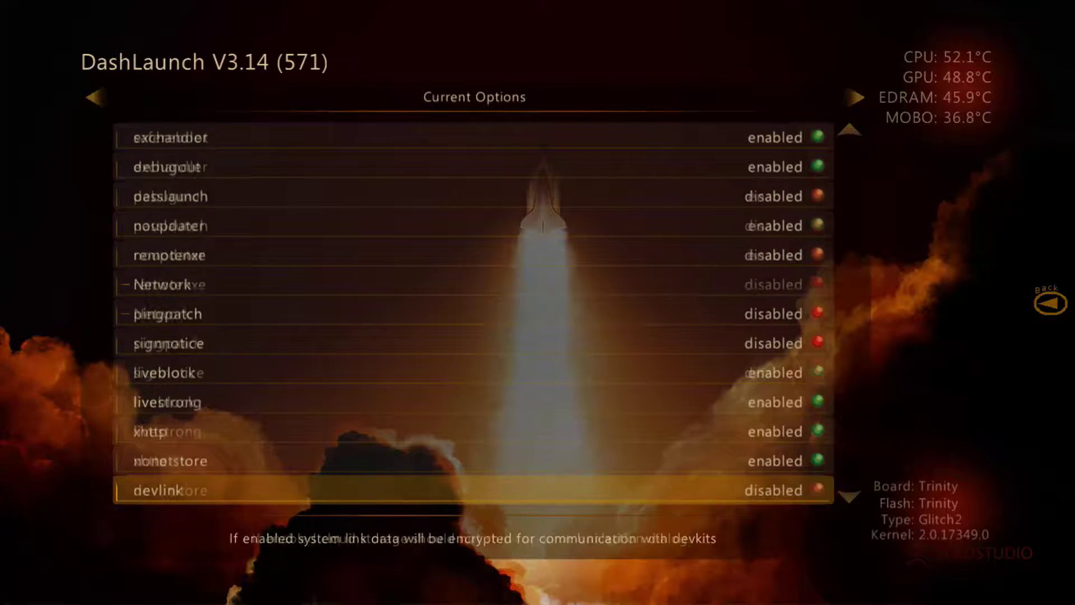
Step: Review the network options between xhttp and autofake, reading the description of sockpatch
{"action": "key", "text": "Down"}
{"action": "key", "text": "Down"}
{"action": "key", "text": "Down"}
{"action": "key", "text": "Up"}
{"action": "key", "text": "Up"}
{"action": "key", "text": "Up"}
{"action": "key", "text": "Up"}
{"action": "key", "text": "Up"}
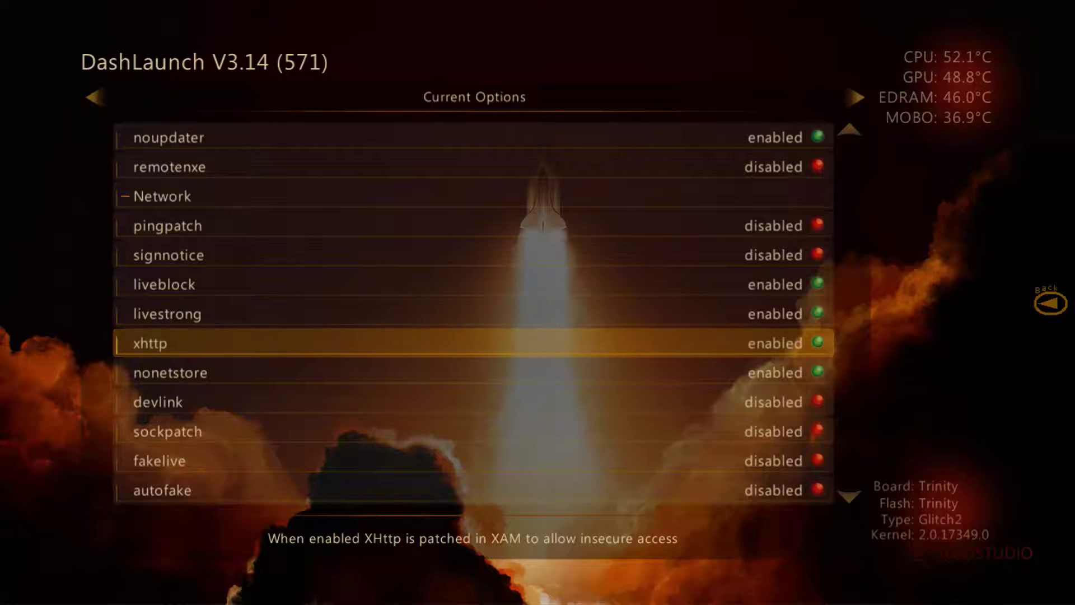
{"action": "key", "text": "Down"}
{"action": "key", "text": "Down"}
{"action": "key", "text": "Down"}
{"action": "key", "text": "Down"}
{"action": "key", "text": "Down"}
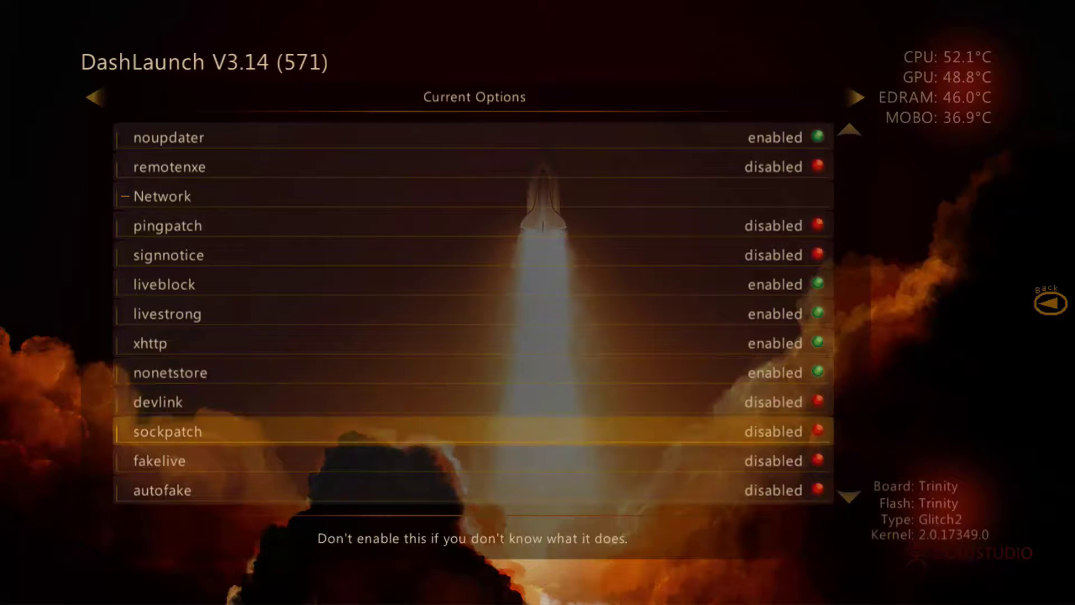
Step: Examine the fakelive, autofake and autocont options and the numbered autofake TitleID entries
{"action": "key", "text": "Down"}
{"action": "key", "text": "Down"}
{"action": "key", "text": "Down"}
{"action": "key", "text": "Down"}
{"action": "key", "text": "Down"}
{"action": "key", "text": "Down"}
{"action": "key", "text": "Down"}
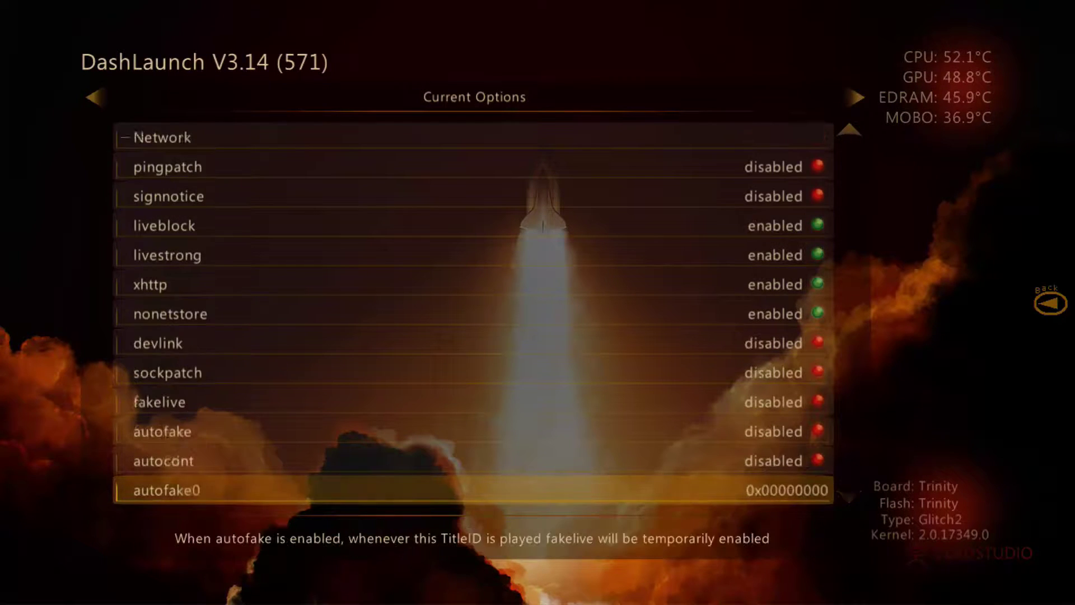
{"action": "key", "text": "Down"}
{"action": "key", "text": "Down"}
{"action": "key", "text": "Down"}
{"action": "key", "text": "Down"}
{"action": "key", "text": "Down"}
{"action": "key", "text": "Down"}
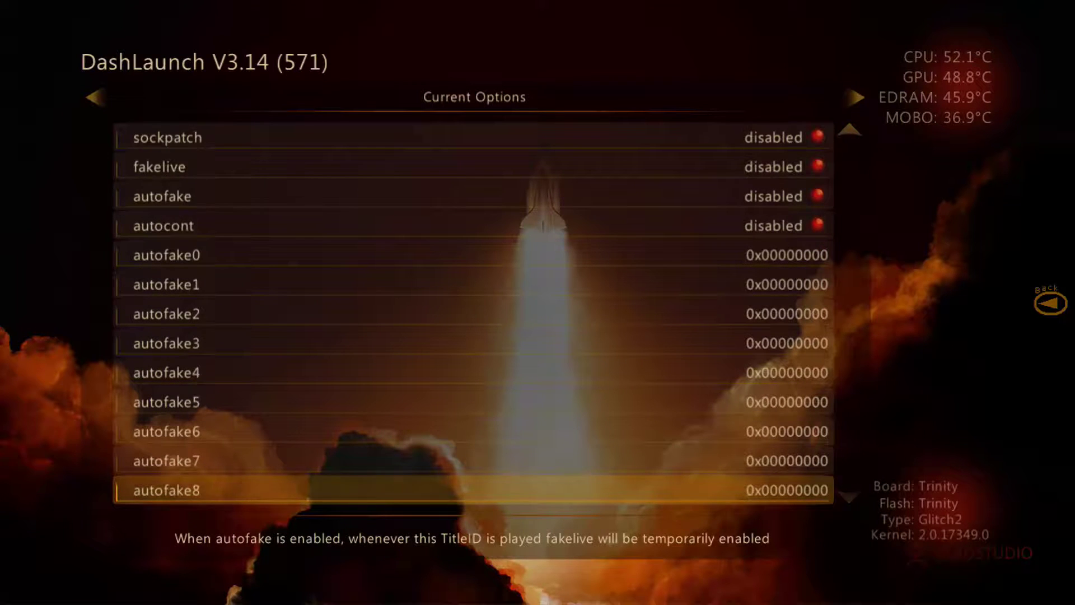
{"action": "key", "text": "Up"}
Step: Expand the Plugins group to show its plugin path slots
{"action": "key", "text": "Down"}
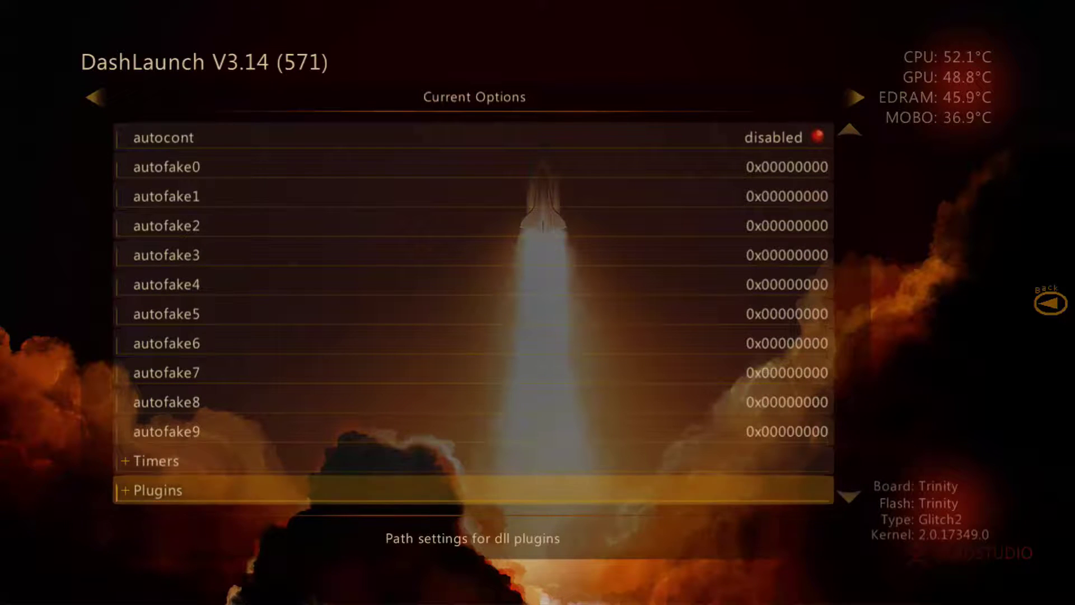
{"action": "key", "text": "Return"}
{"action": "key", "text": "Down"}
{"action": "key", "text": "Down"}
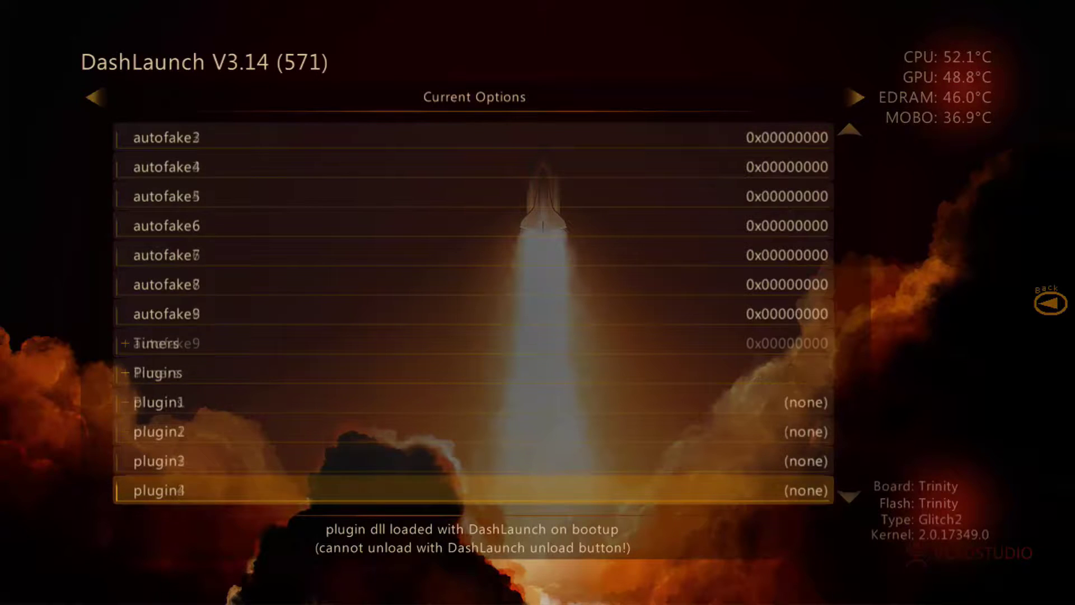
Step: Examine the plugin path slots in the Plugins group and read the plugin dll description
{"action": "key", "text": "Up"}
{"action": "key", "text": "Up"}
{"action": "key", "text": "Up"}
{"action": "key", "text": "Up"}
{"action": "key", "text": "Down"}
{"action": "key", "text": "Down"}
{"action": "key", "text": "Down"}
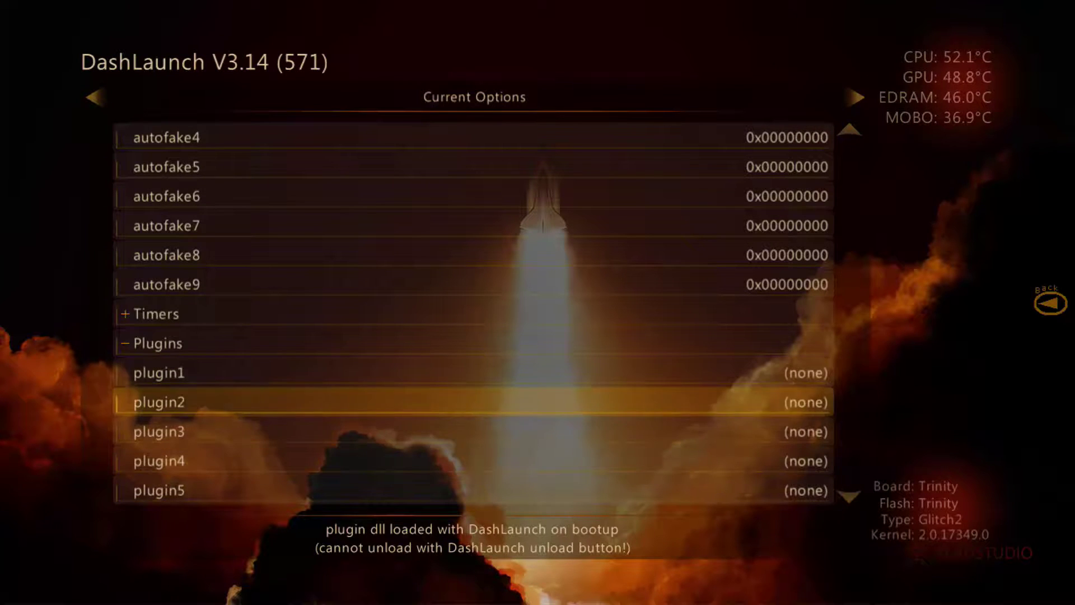
{"action": "key", "text": "Up"}
{"action": "key", "text": "Up"}
{"action": "key", "text": "Up"}
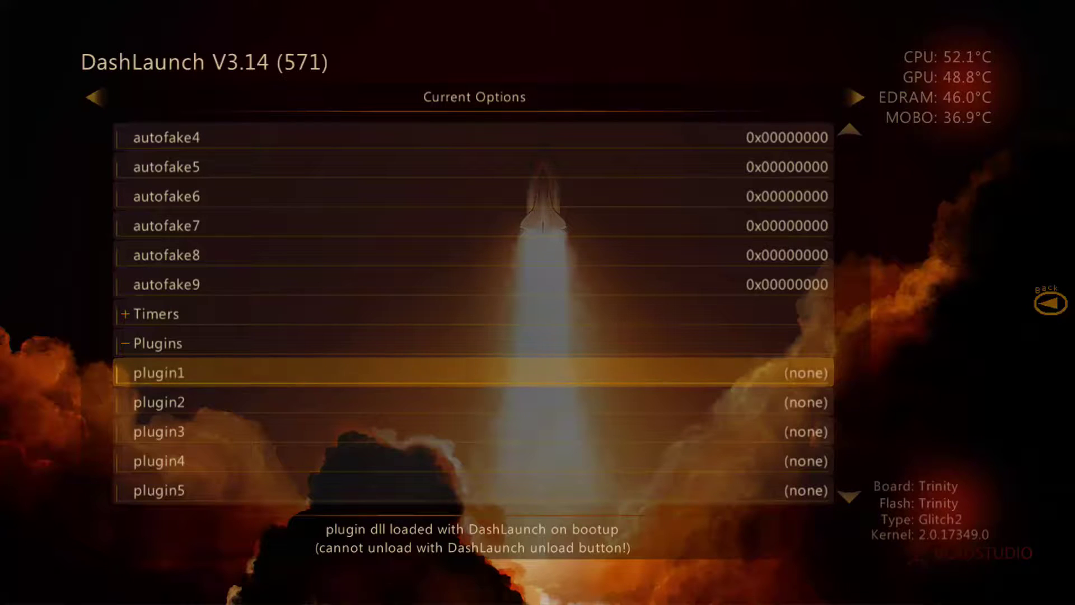
{"action": "key", "text": "Down"}
{"action": "key", "text": "Up"}
{"action": "key", "text": "Down"}
{"action": "key", "text": "Down"}
{"action": "key", "text": "Down"}
{"action": "key", "text": "Up"}
{"action": "key", "text": "Up"}
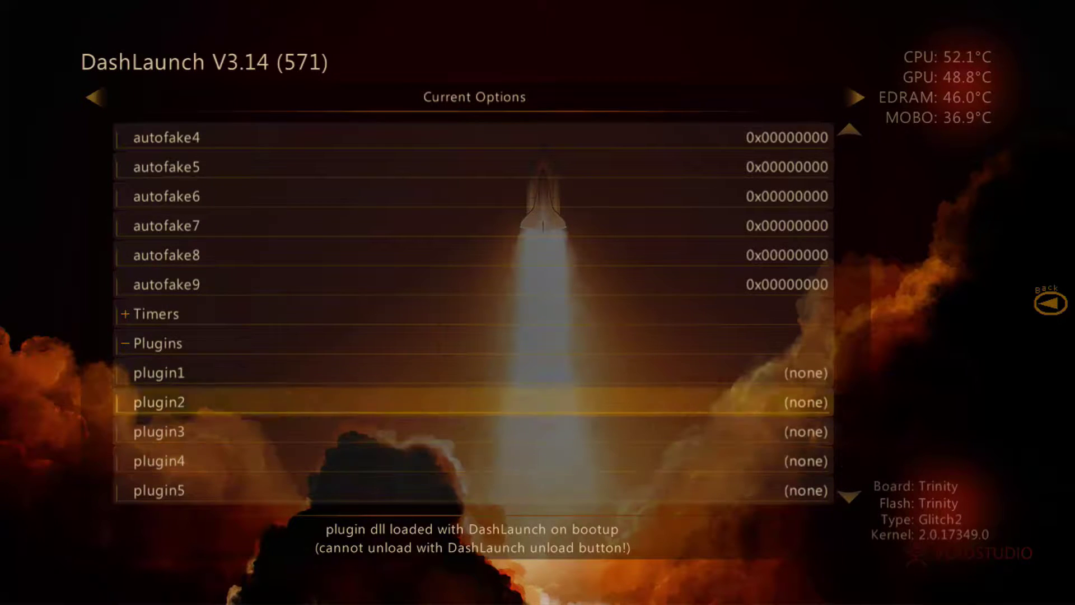
{"action": "key", "text": "Down"}
{"action": "key", "text": "Down"}
{"action": "key", "text": "Up"}
{"action": "key", "text": "Up"}
Step: Compare the Plugins group's description with those of its first plugin slots
{"action": "key", "text": "Up"}
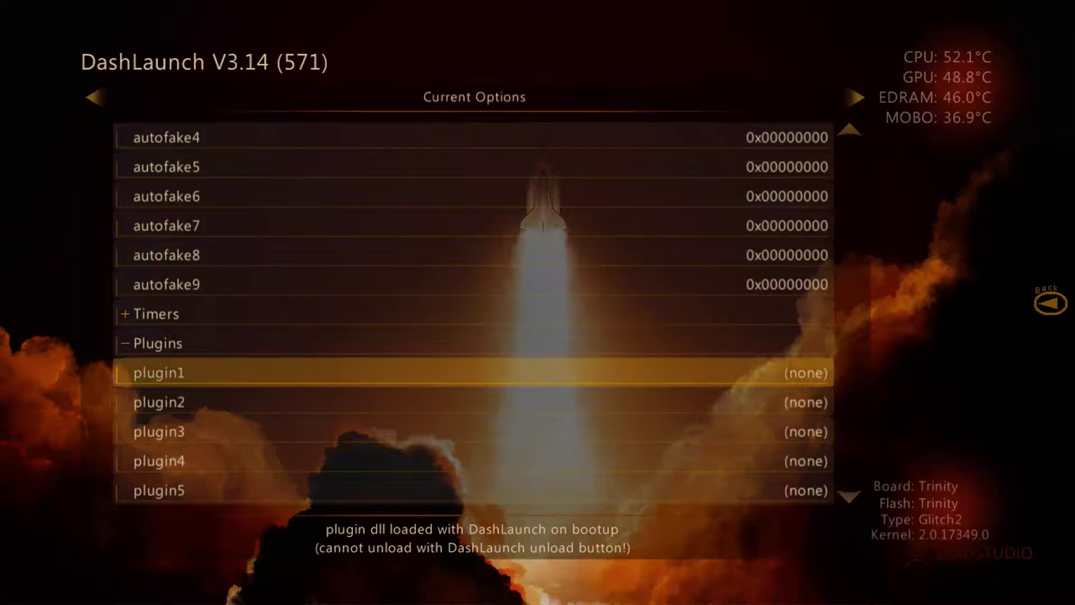
{"action": "key", "text": "Up"}
{"action": "key", "text": "Down"}
{"action": "key", "text": "Down"}
{"action": "key", "text": "Up"}
{"action": "key", "text": "Up"}
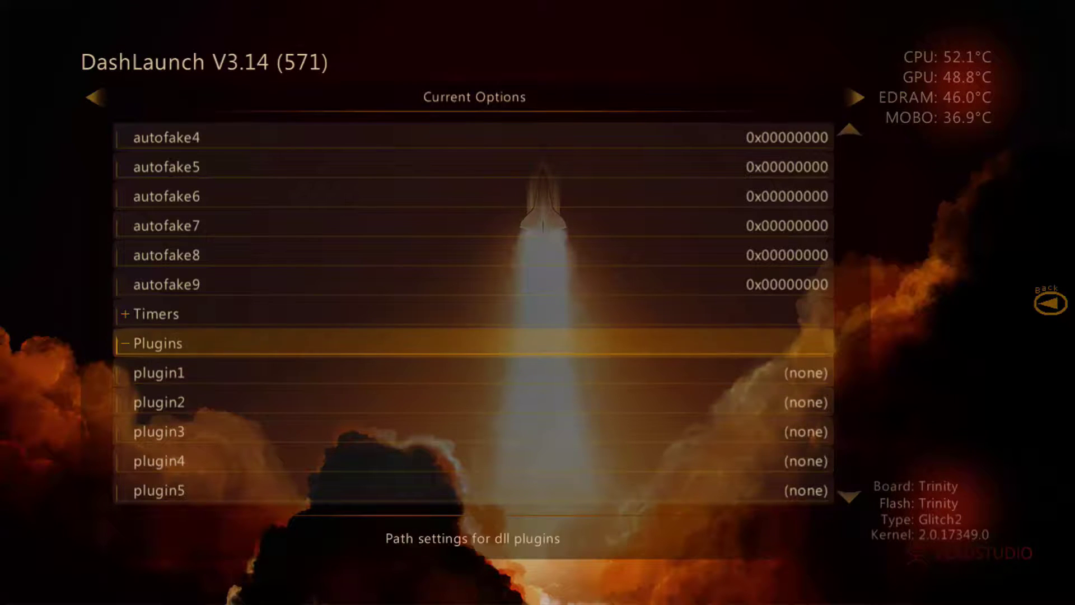
{"action": "key", "text": "Down"}
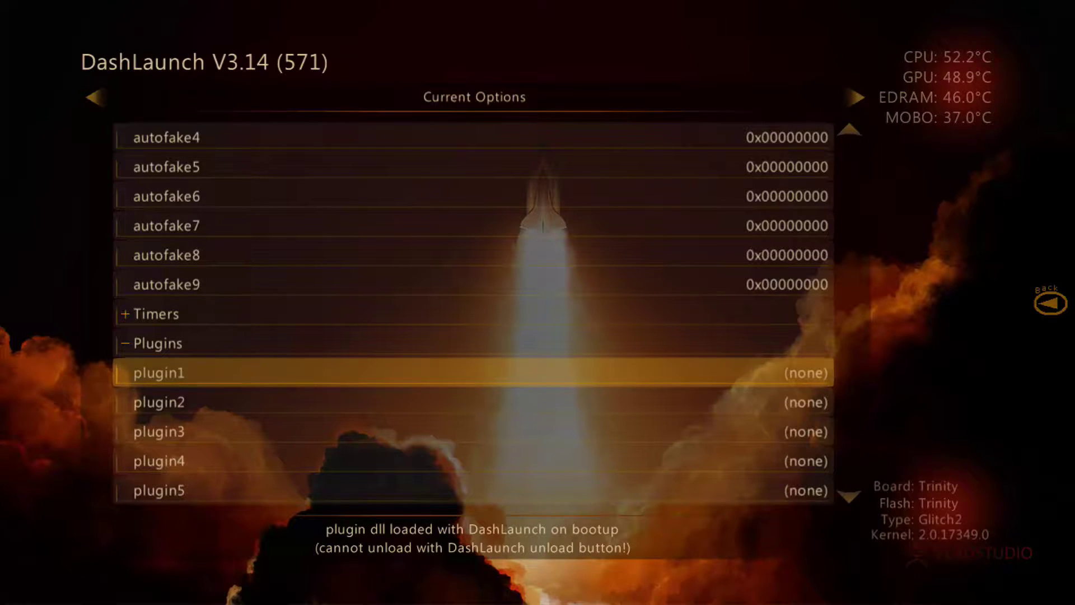
{"action": "key", "text": "Up"}
{"action": "key", "text": "Down"}
{"action": "key", "text": "Down"}
{"action": "key", "text": "Down"}
{"action": "key", "text": "Up"}
{"action": "key", "text": "Up"}
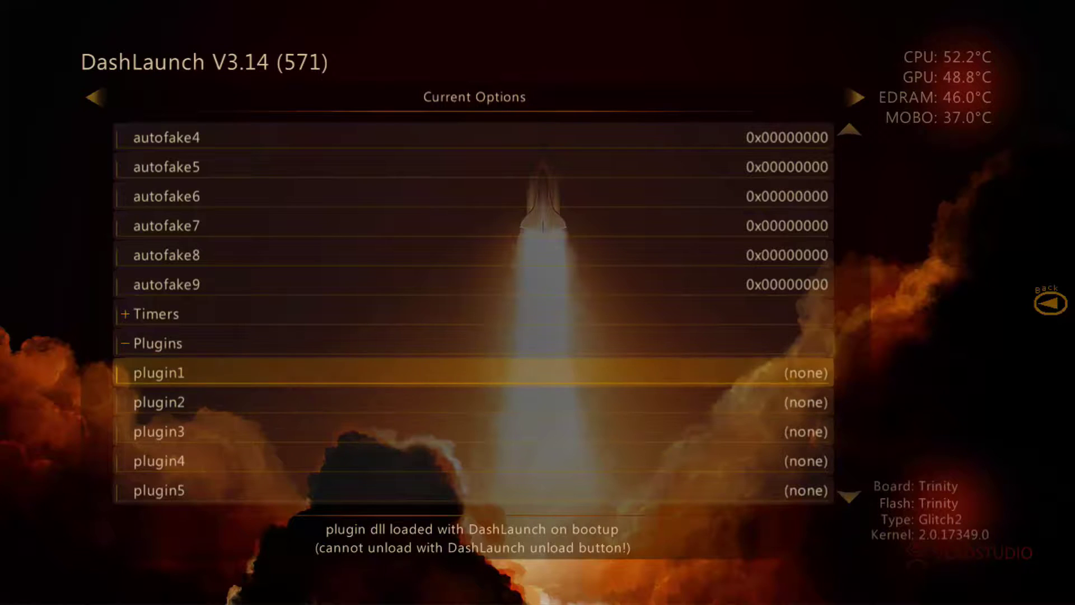
Step: Collapse the Plugins group and go back up to the autofake2 entry
{"action": "key", "text": "Up"}
{"action": "key", "text": "Return"}
{"action": "key", "text": "Up"}
{"action": "key", "text": "Up"}
{"action": "key", "text": "Up"}
{"action": "key", "text": "Up"}
{"action": "key", "text": "Up"}
{"action": "key", "text": "Up"}
{"action": "key", "text": "Up"}
{"action": "key", "text": "Up"}
{"action": "key", "text": "Up"}
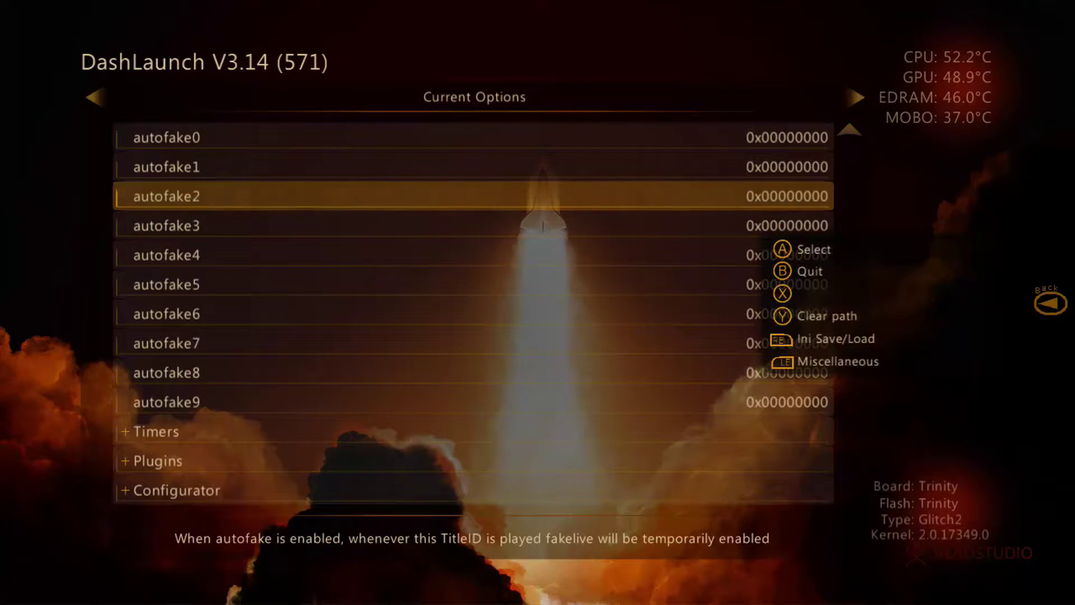
Step: Browse the Freestyle dashboard's Library tiles and return to the Fallout 3 disc tile
{"action": "key", "text": "Right"}
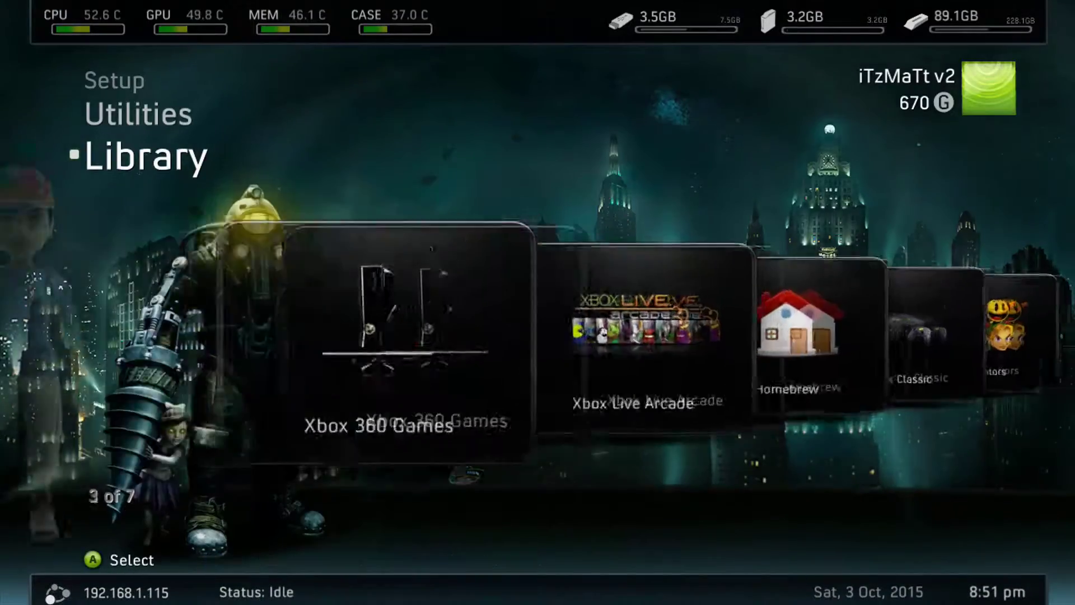
{"action": "key", "text": "Right"}
{"action": "key", "text": "Left"}
{"action": "key", "text": "Left"}
{"action": "key", "text": "Left"}
{"action": "key", "text": "Left"}
{"action": "key", "text": "Left"}
{"action": "key", "text": "Left"}
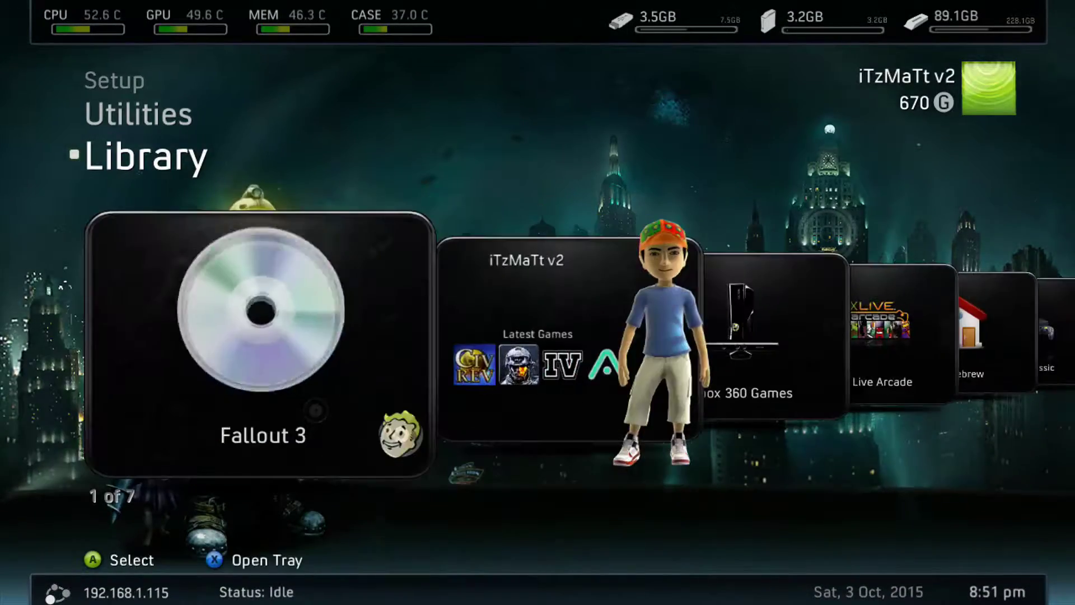
Step: Open the Xbox guide and exit to the official Xbox 360 dashboard's home screen
{"action": "key", "text": "Home"}
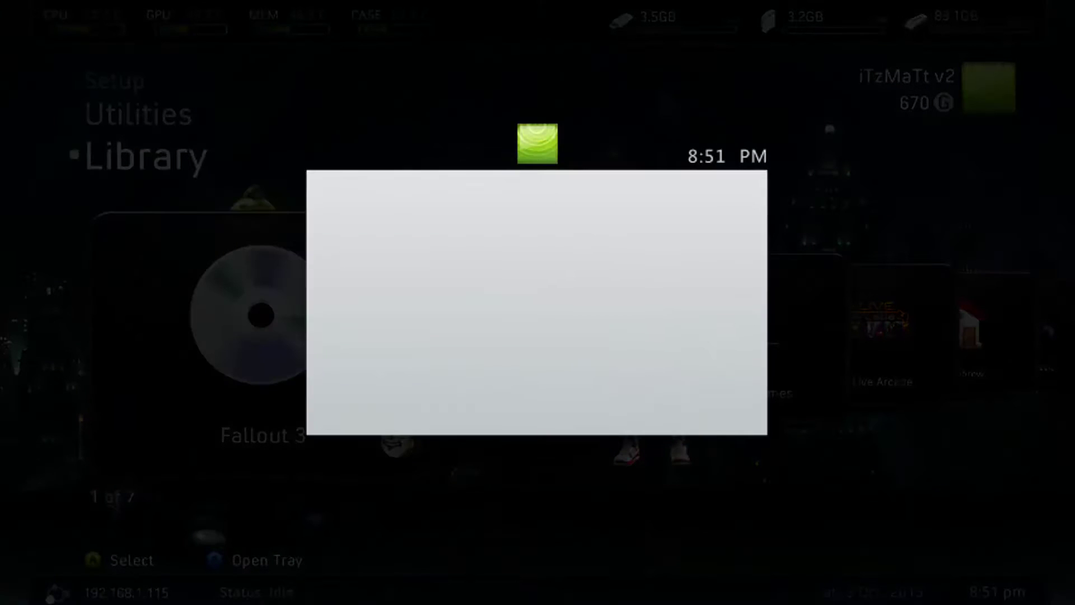
{"action": "key", "text": "Right"}
{"action": "key", "text": "Right"}
{"action": "key", "text": "Down"}
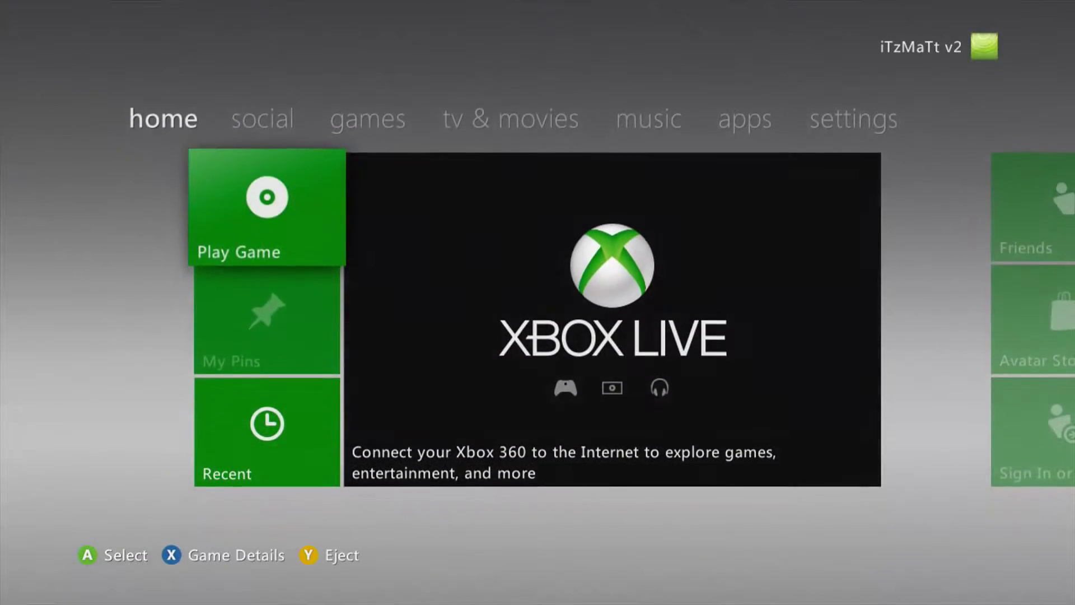
Step: Browse the official dashboard's categories from home to apps and back to home
{"action": "key", "text": "Right"}
{"action": "key", "text": "Right"}
{"action": "key", "text": "Right"}
{"action": "key", "text": "Right"}
{"action": "key", "text": "Right"}
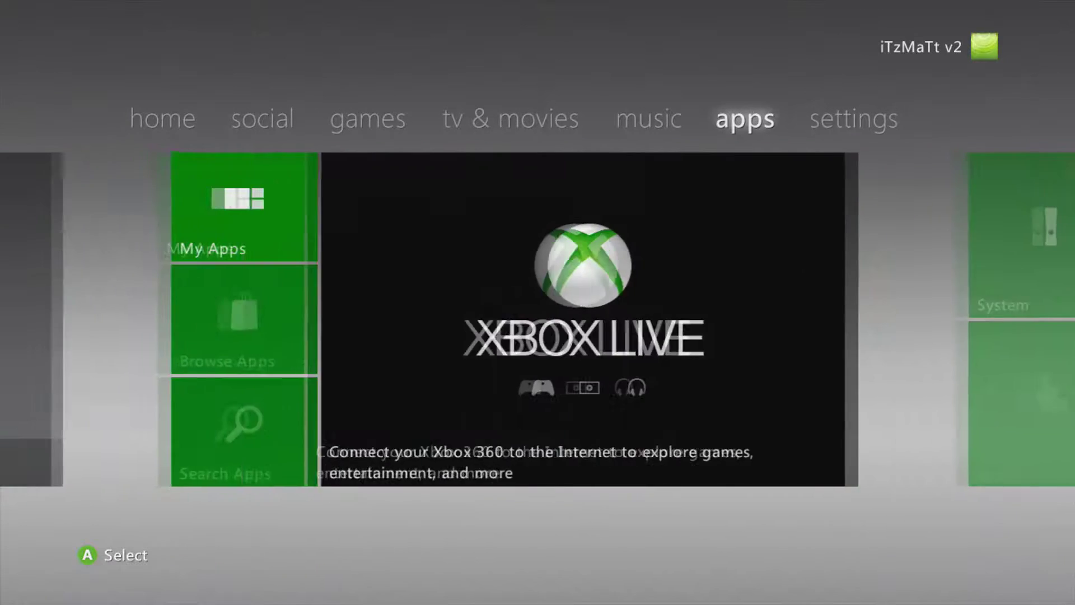
{"action": "key", "text": "Left"}
{"action": "key", "text": "Left"}
{"action": "key", "text": "Left"}
{"action": "key", "text": "Left"}
{"action": "key", "text": "Left"}
Step: Return from the official dashboard to the Freestyle Library through the Xbox guide
{"action": "key", "text": "Return"}
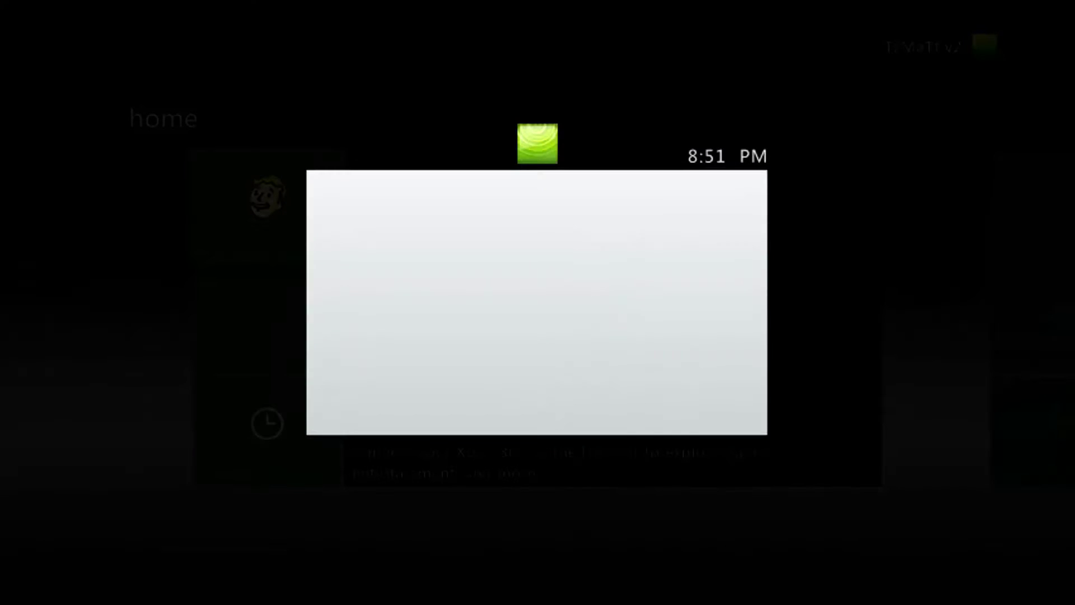
{"action": "key", "text": "Return"}
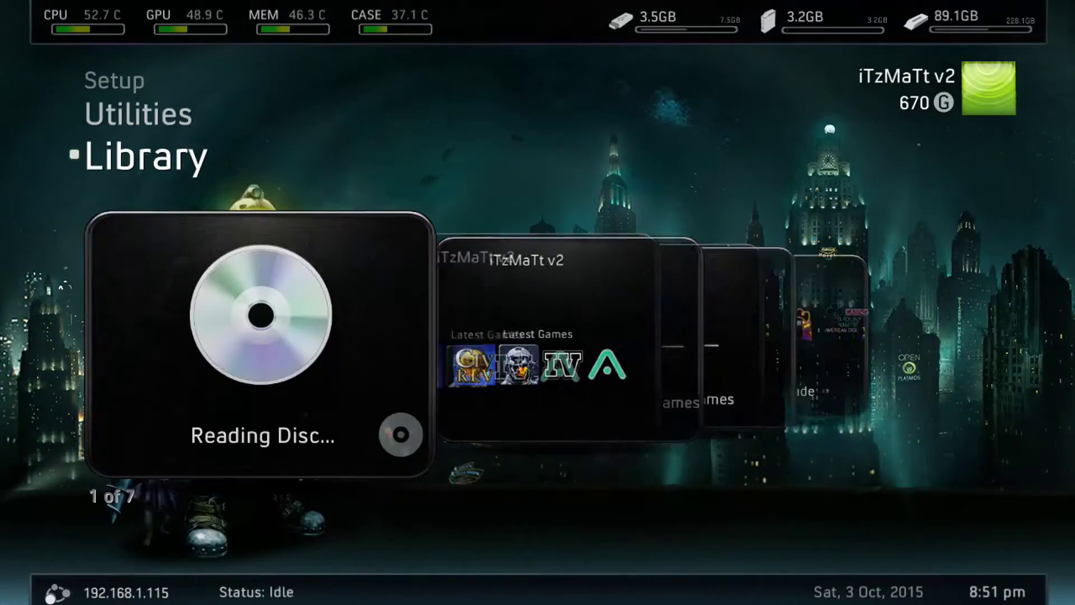
{"action": "key", "text": "Right"}
{"action": "key", "text": "Left"}
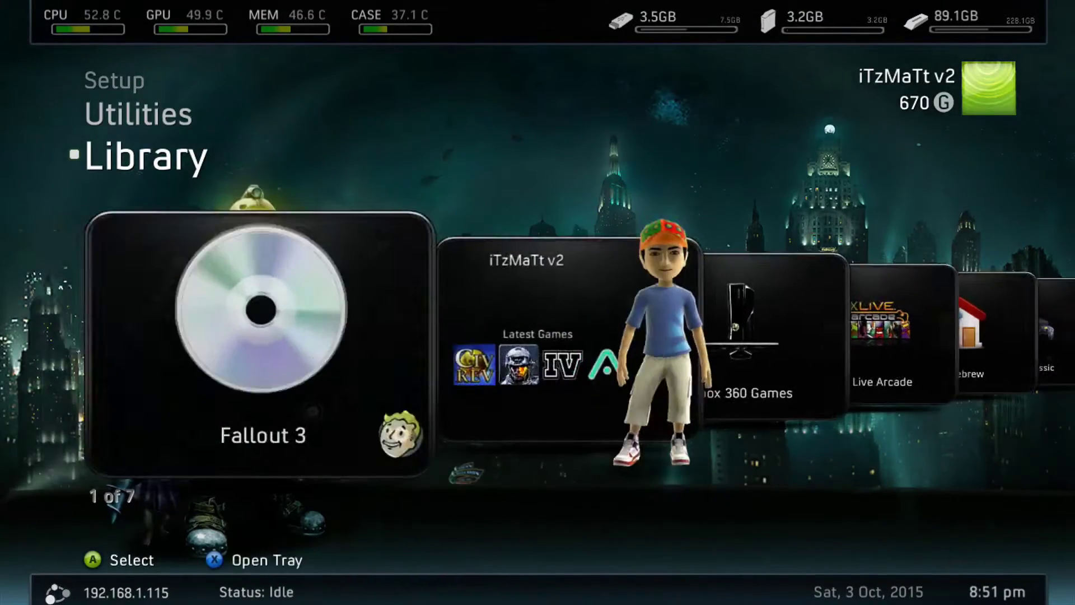
{"action": "key", "text": "Right"}
{"action": "key", "text": "Left"}
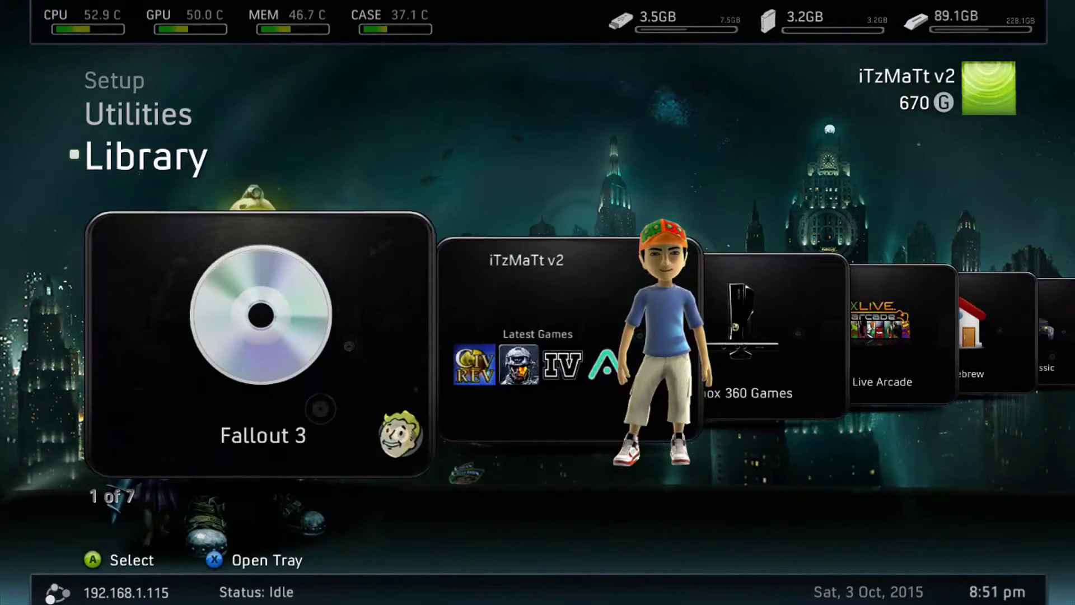